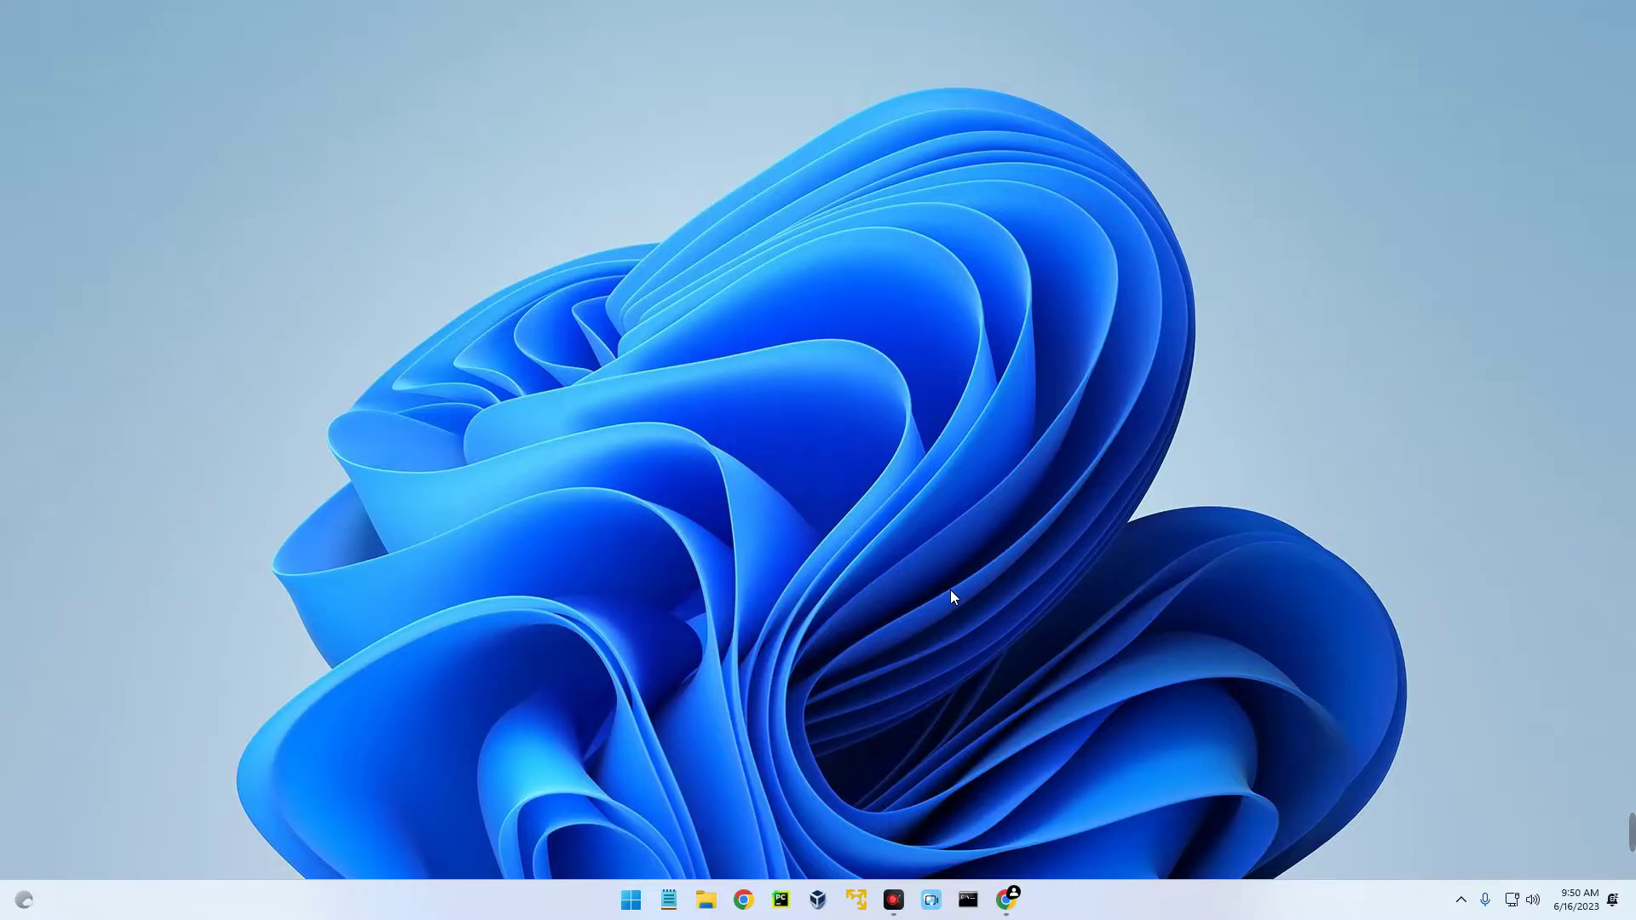
Open Chrome maximized and search Google for 'tor project'
left_click(1011, 901)
left_click(1129, 17)
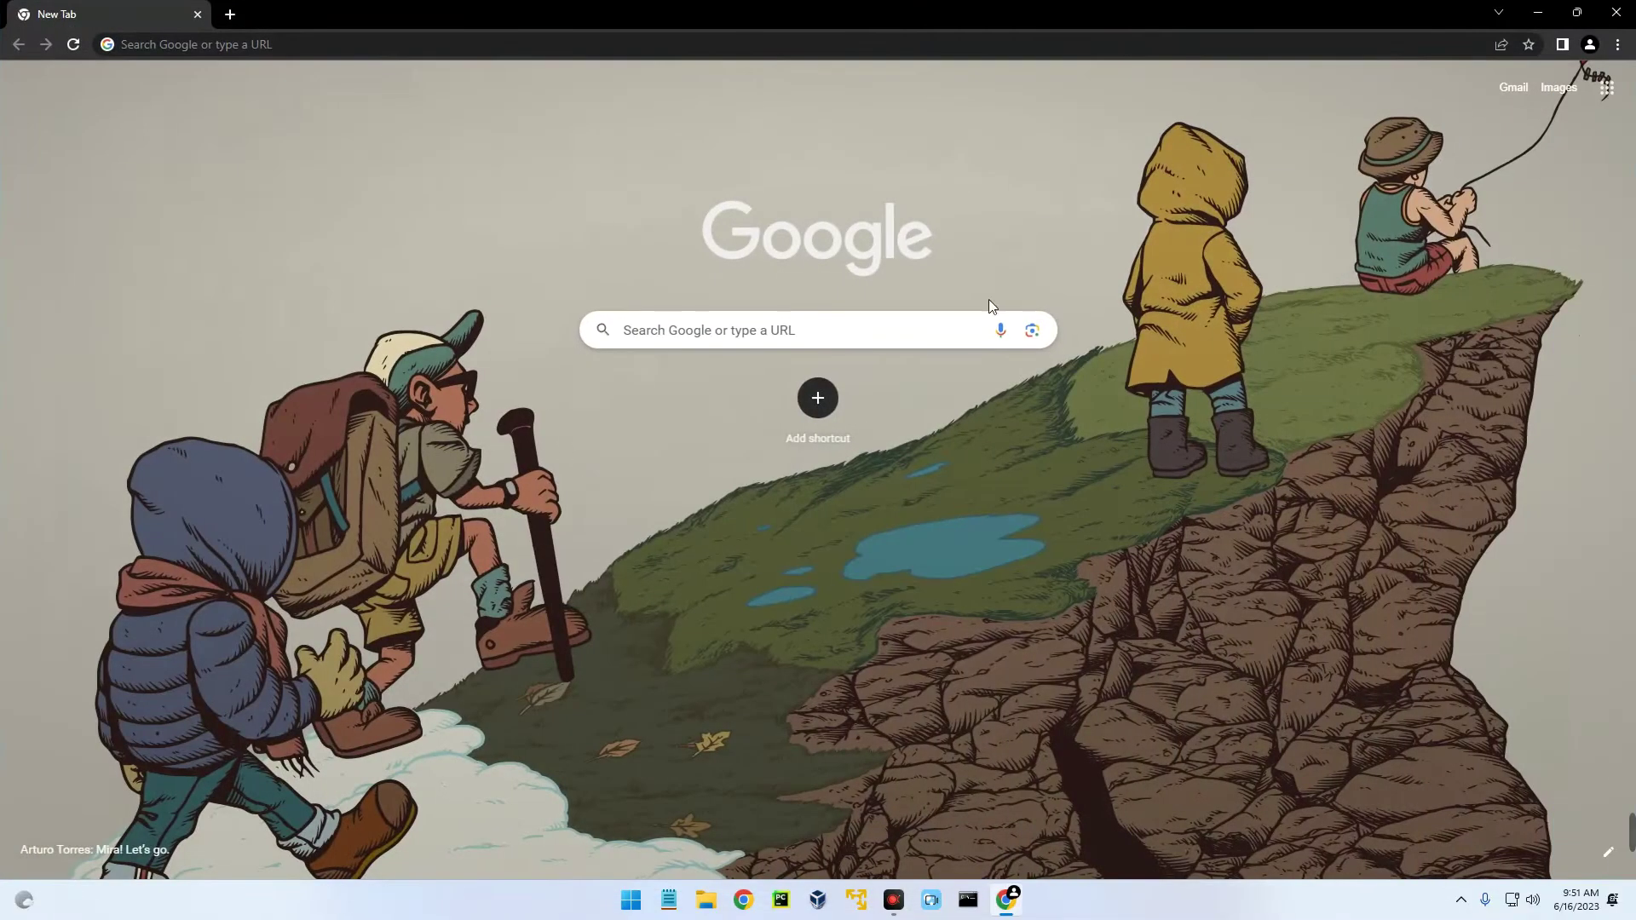
left_click(833, 341)
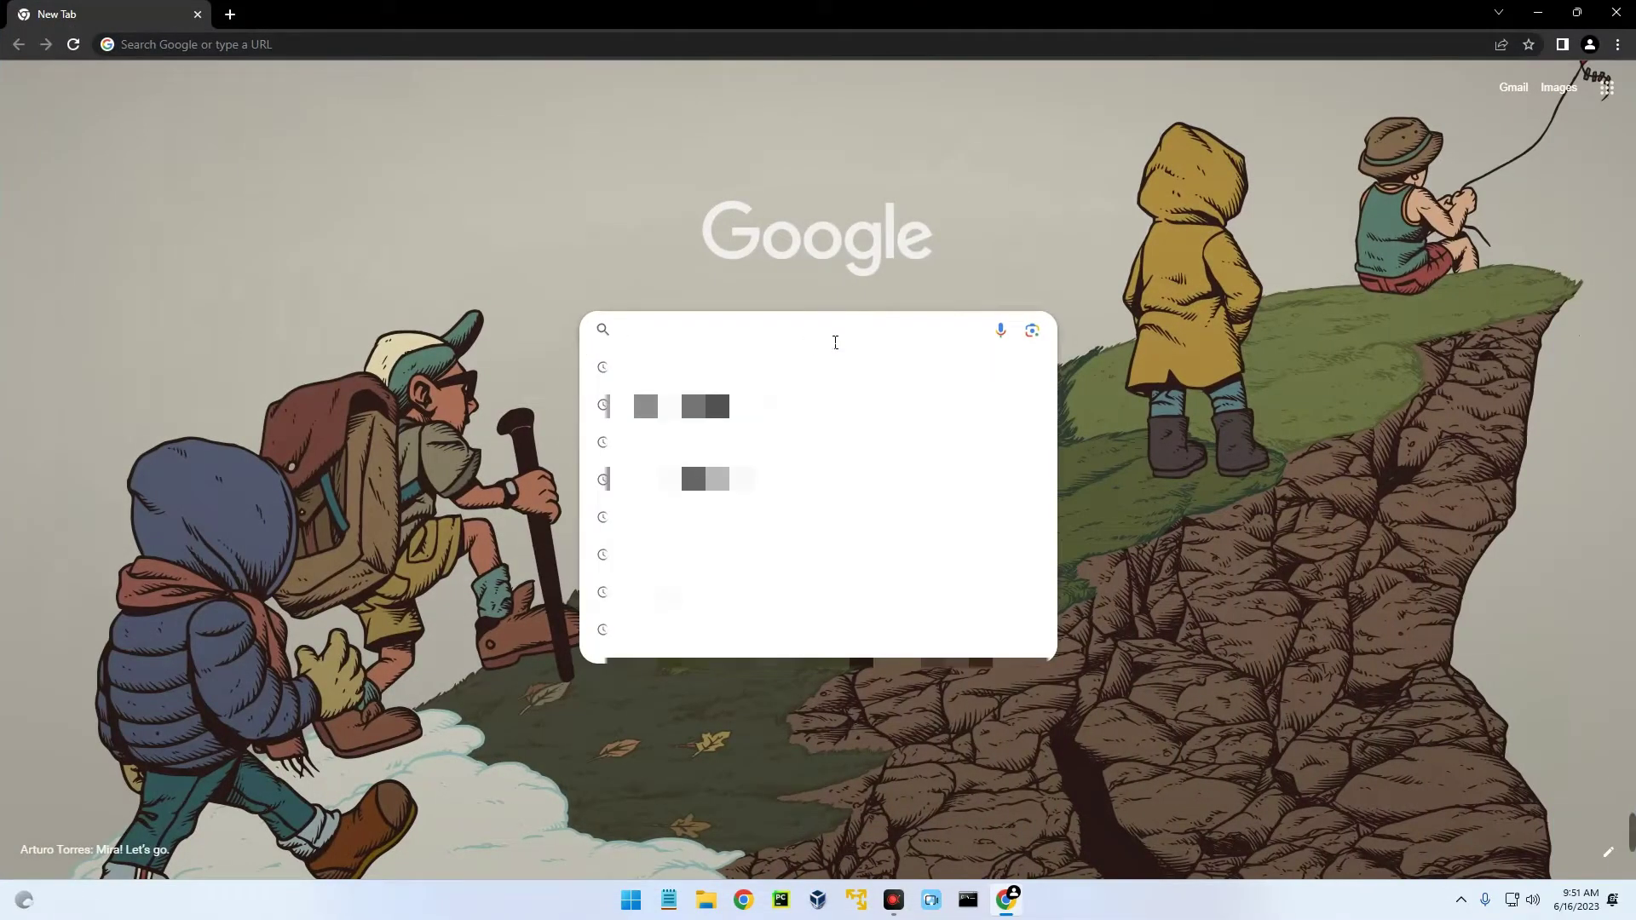
type("tor p")
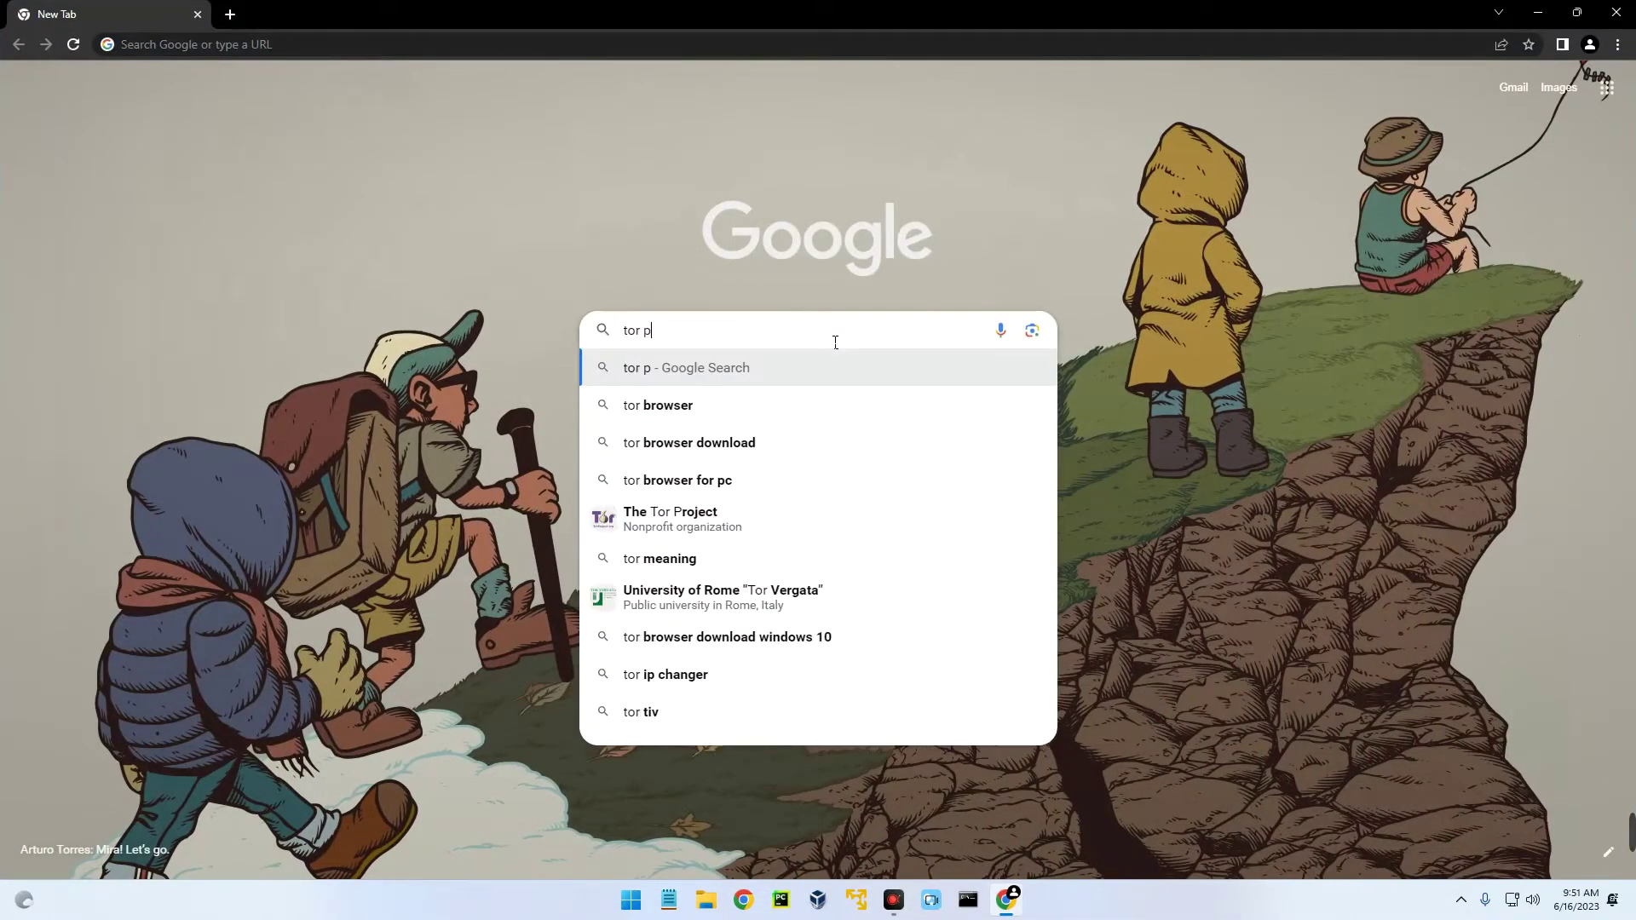
type("roject")
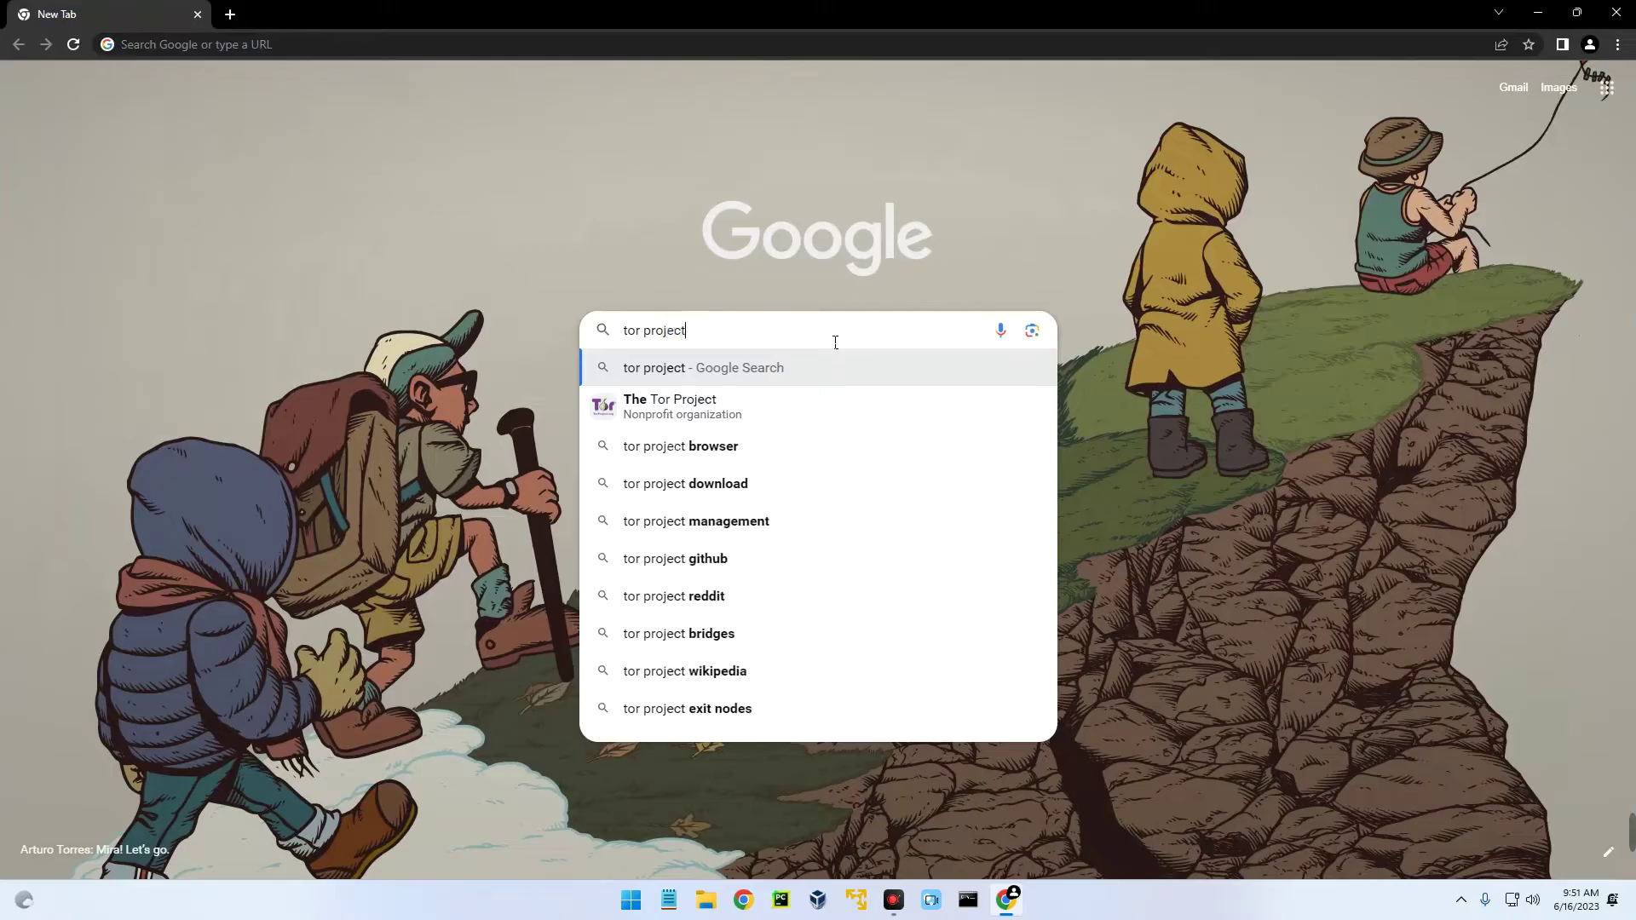
key("Return")
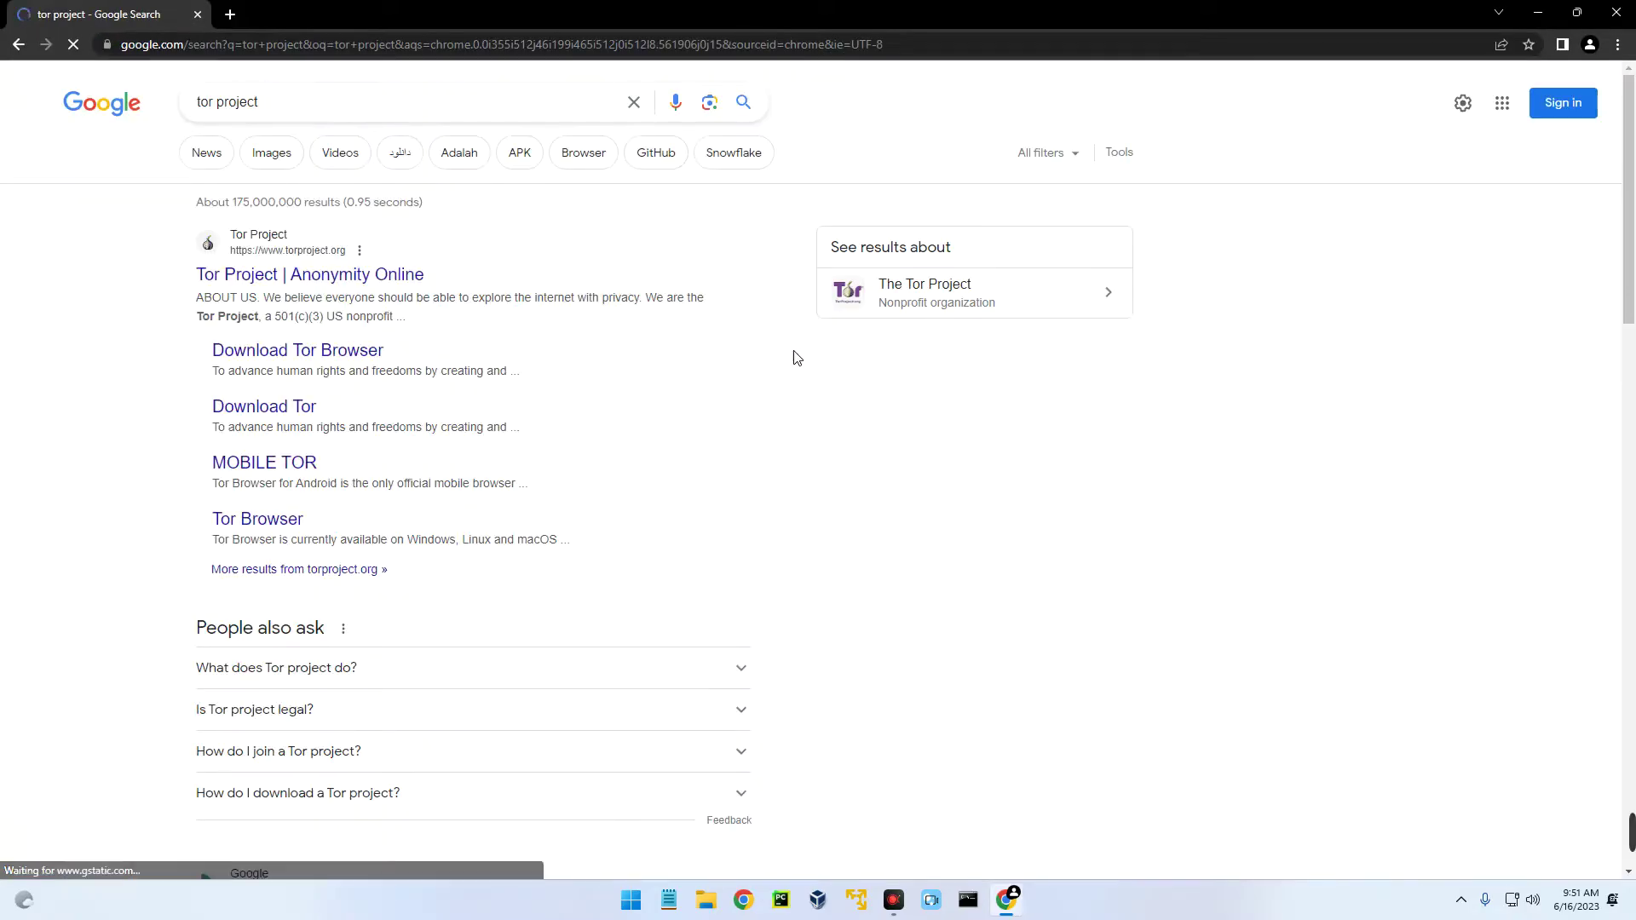
Download the Tor Browser installer for Windows from the official Tor Project website
left_click(329, 275)
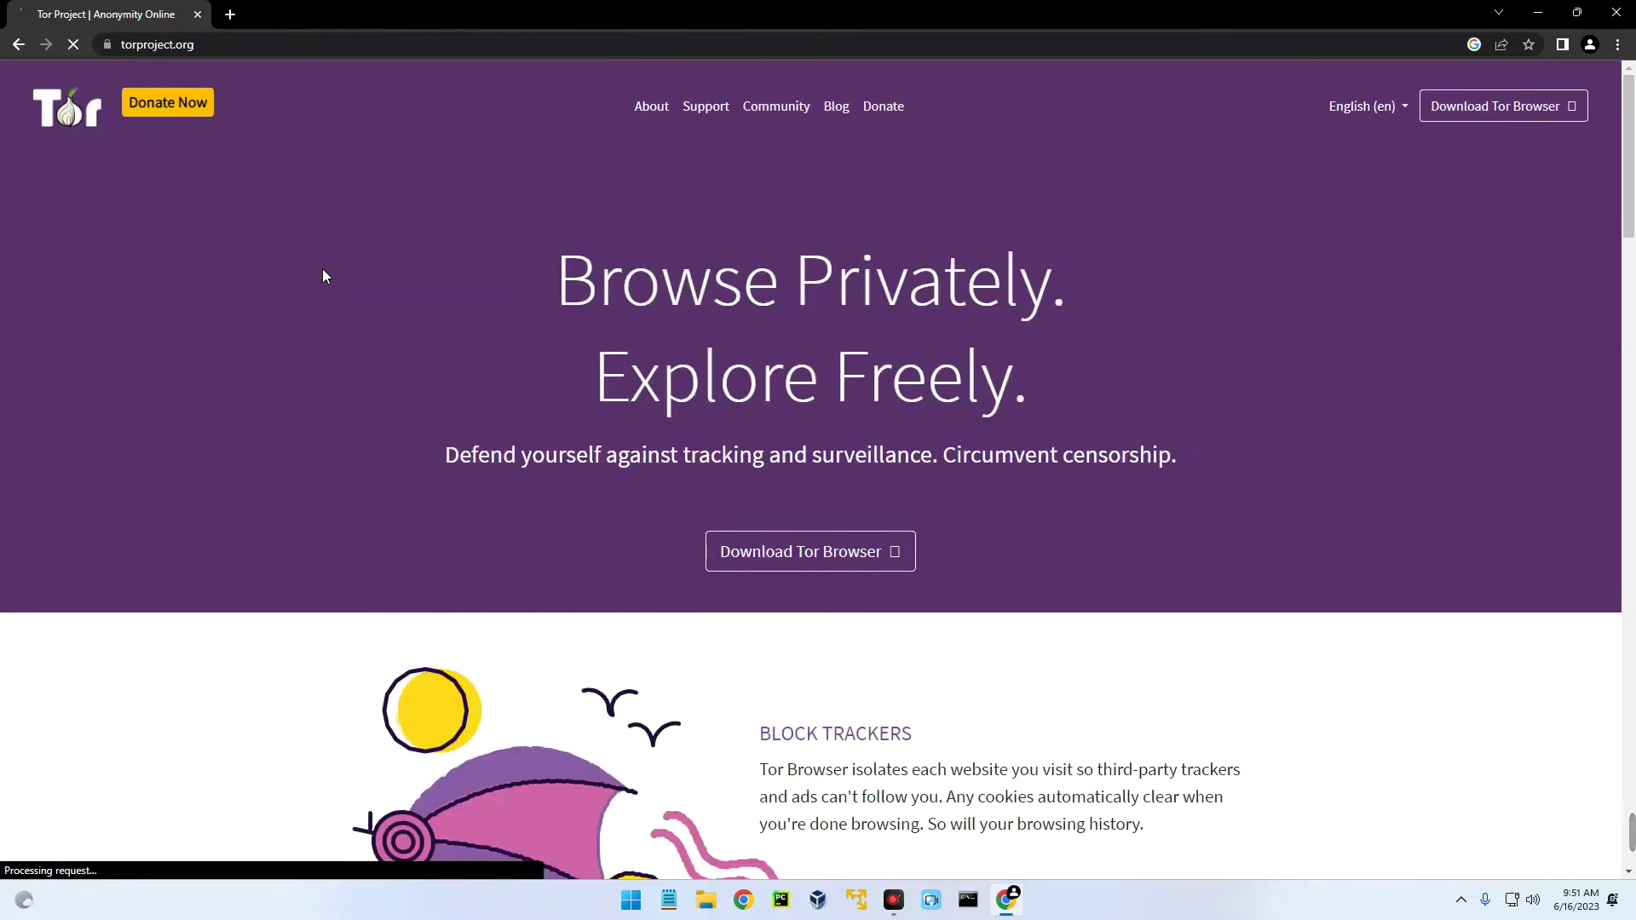
left_click(782, 558)
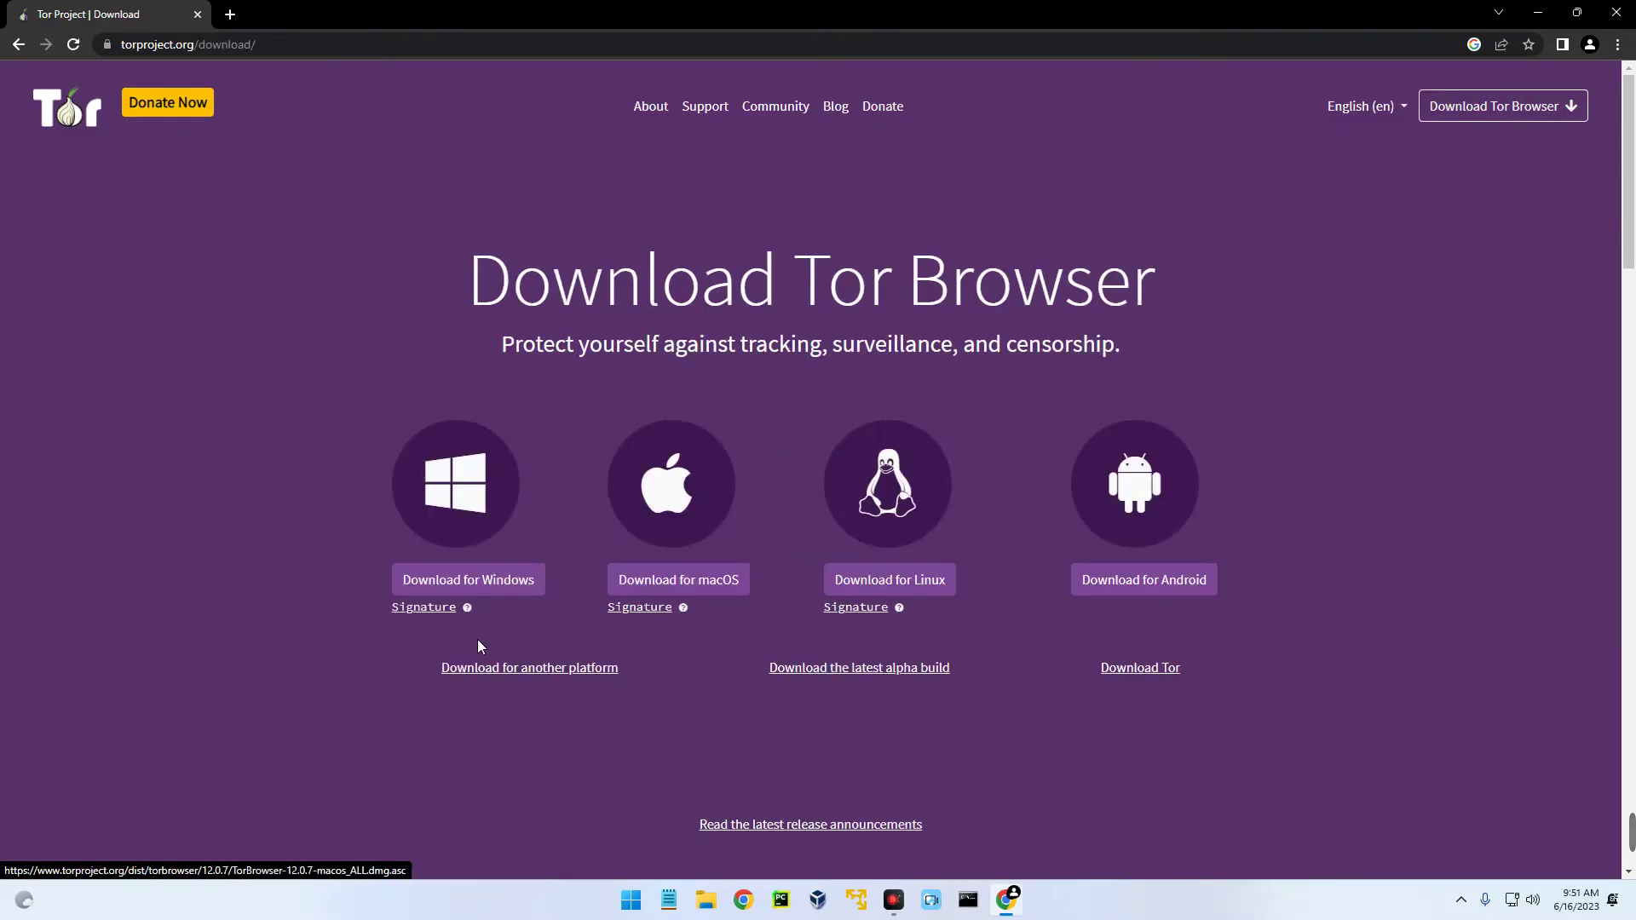
left_click(438, 579)
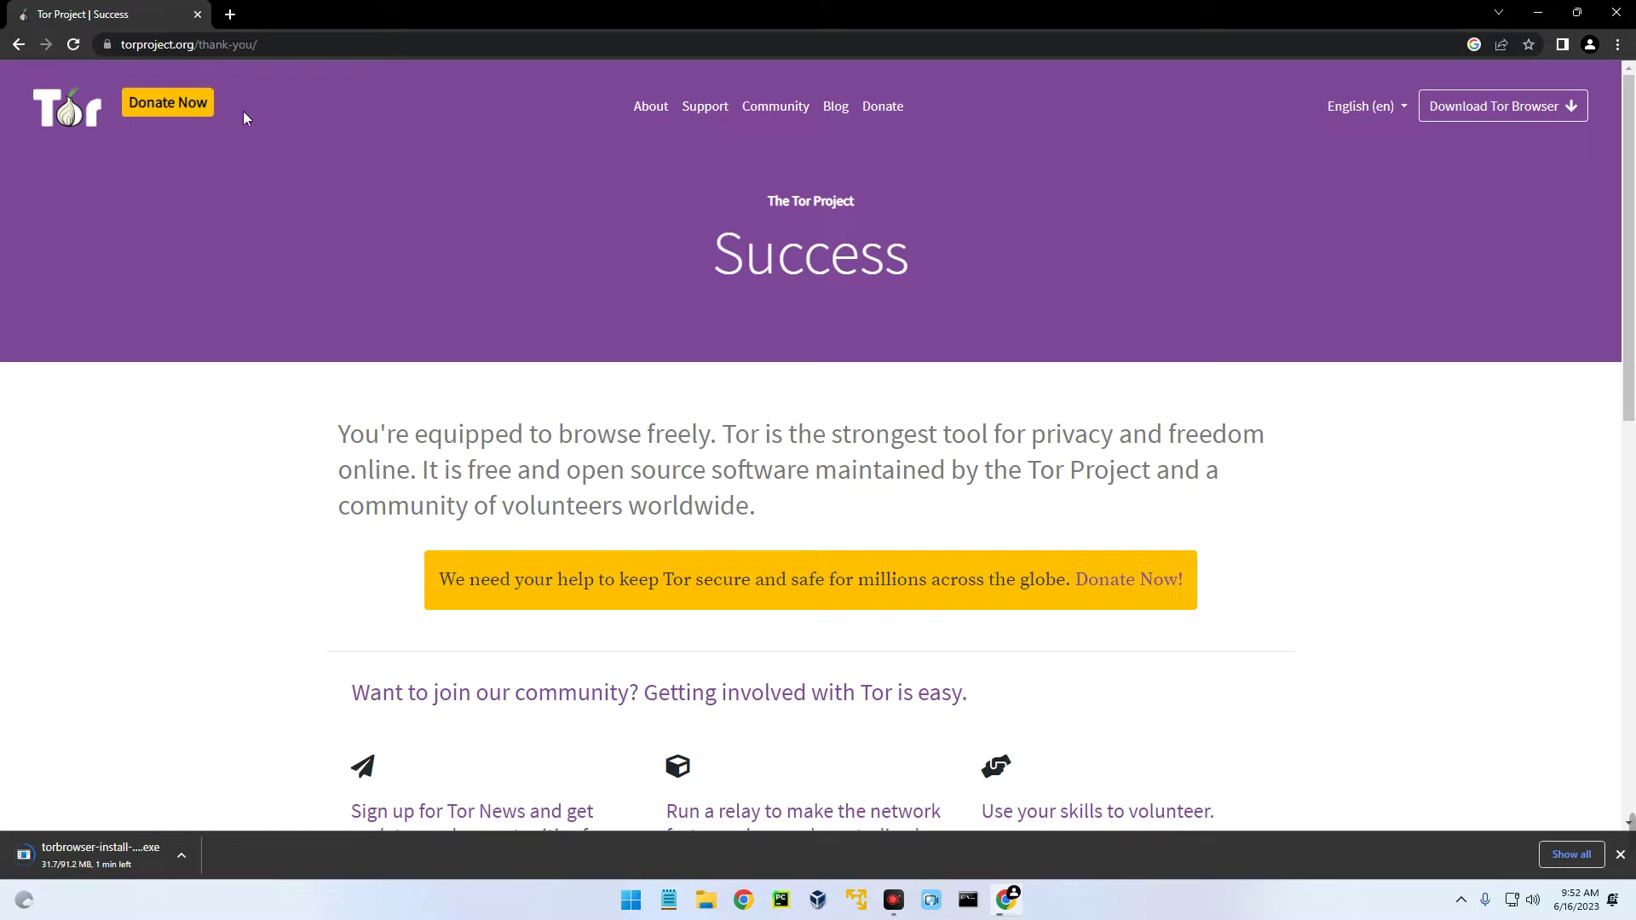
In a new tab, search Google for 'proton vpn'
left_click(230, 15)
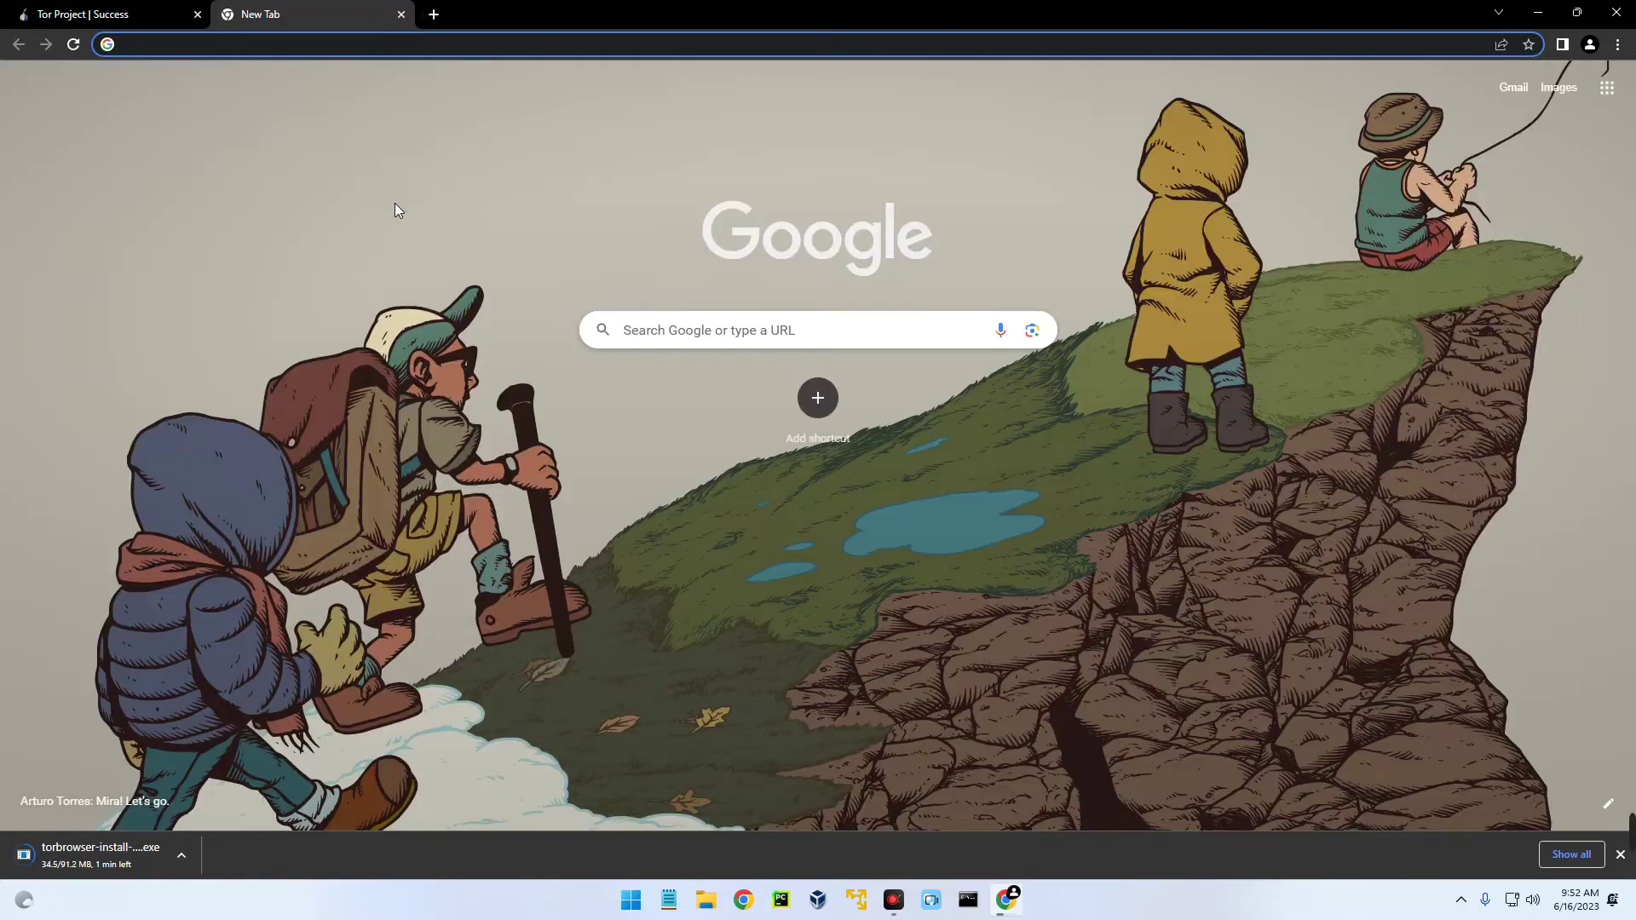
type("p")
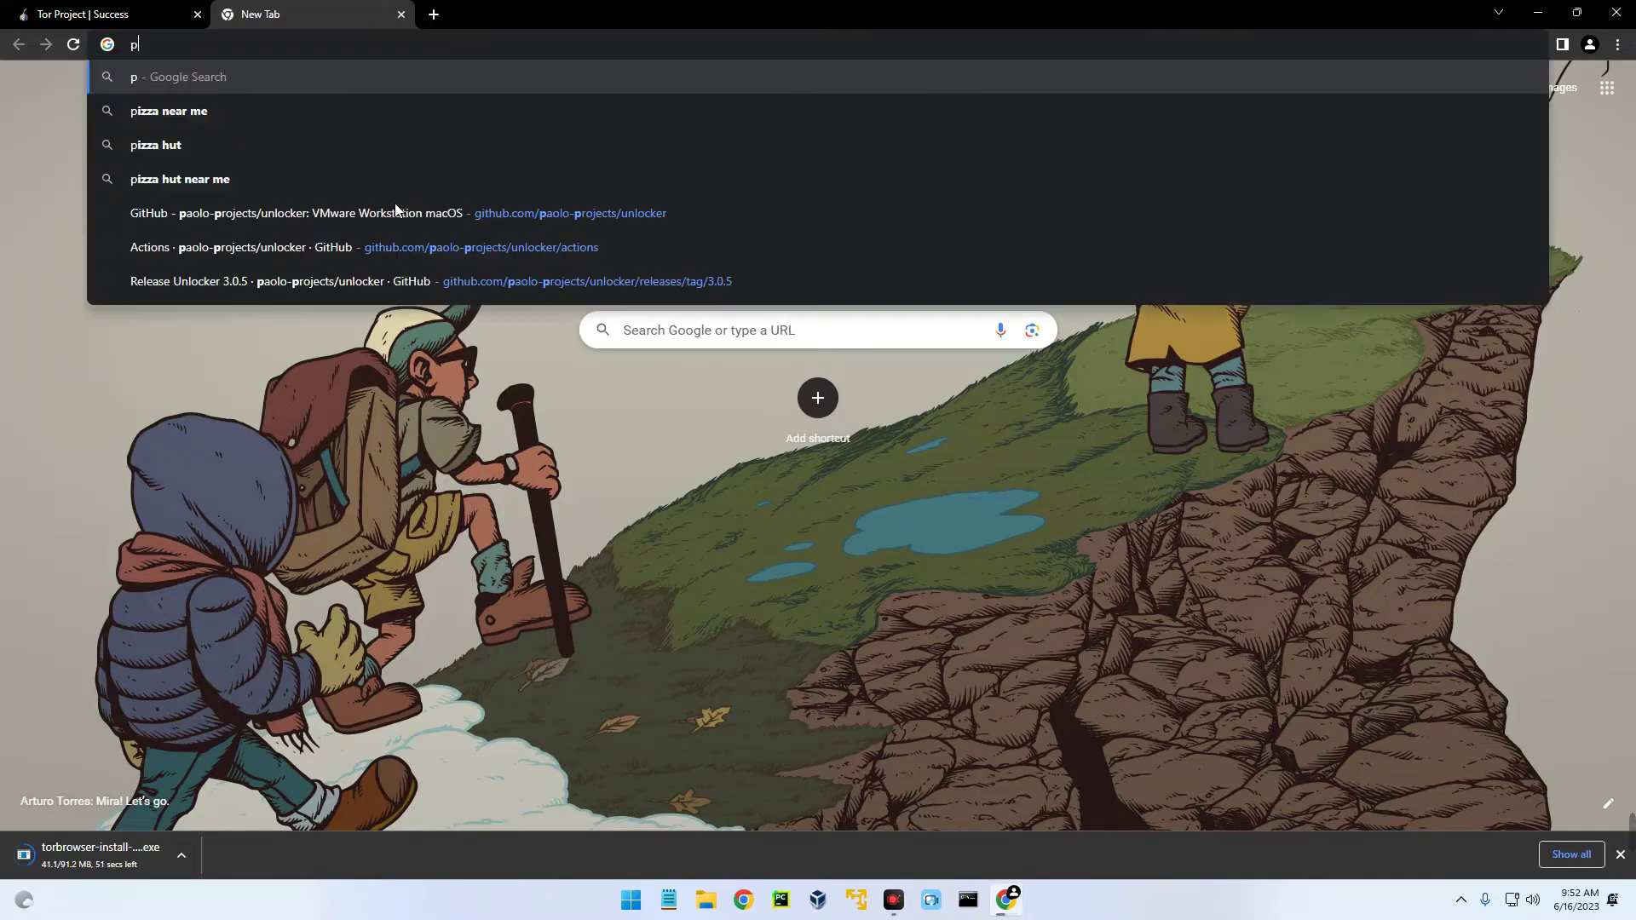
type("roton")
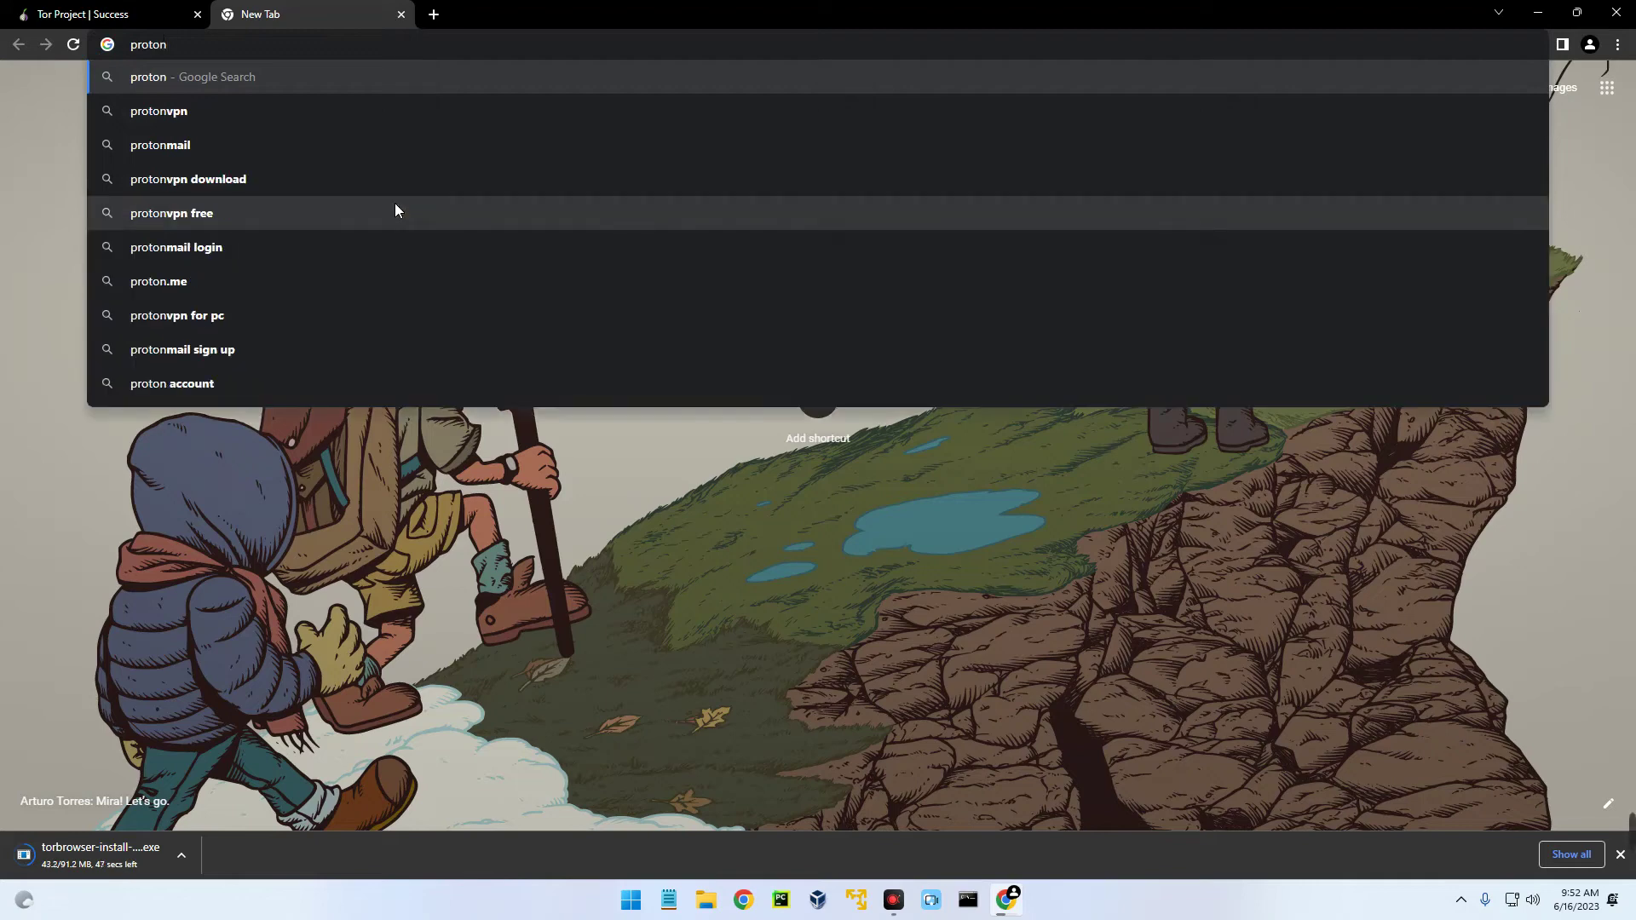
type(" vpn")
key("Return")
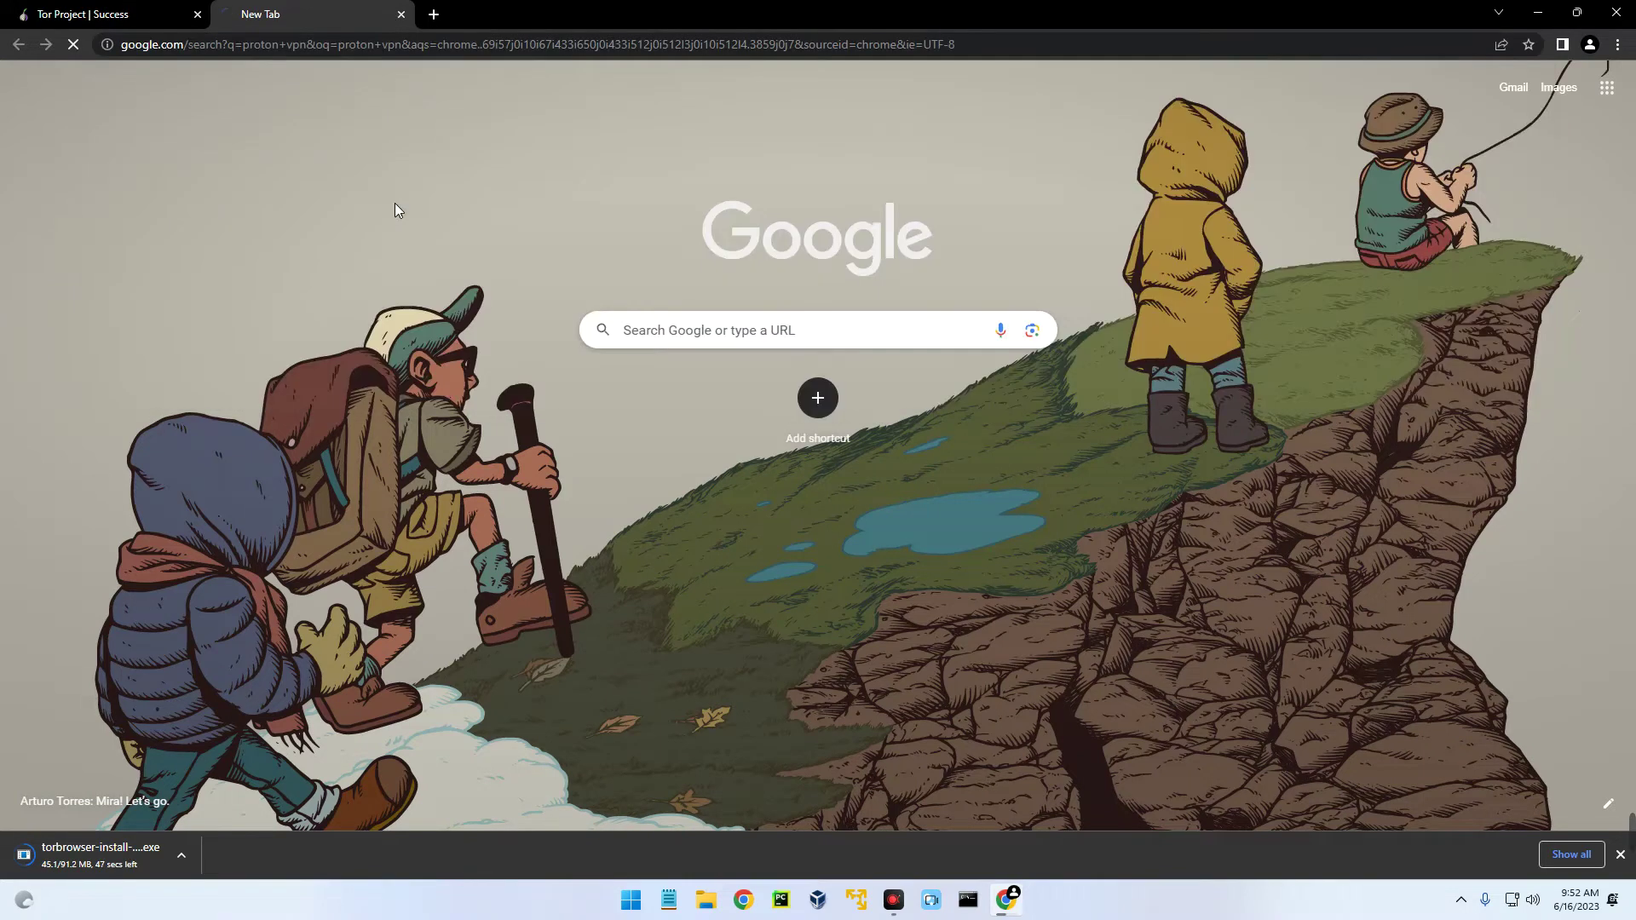
Download ProtonVPN_v3.0.5.exe from protonvpn.com's VPN for Windows page
left_click(328, 273)
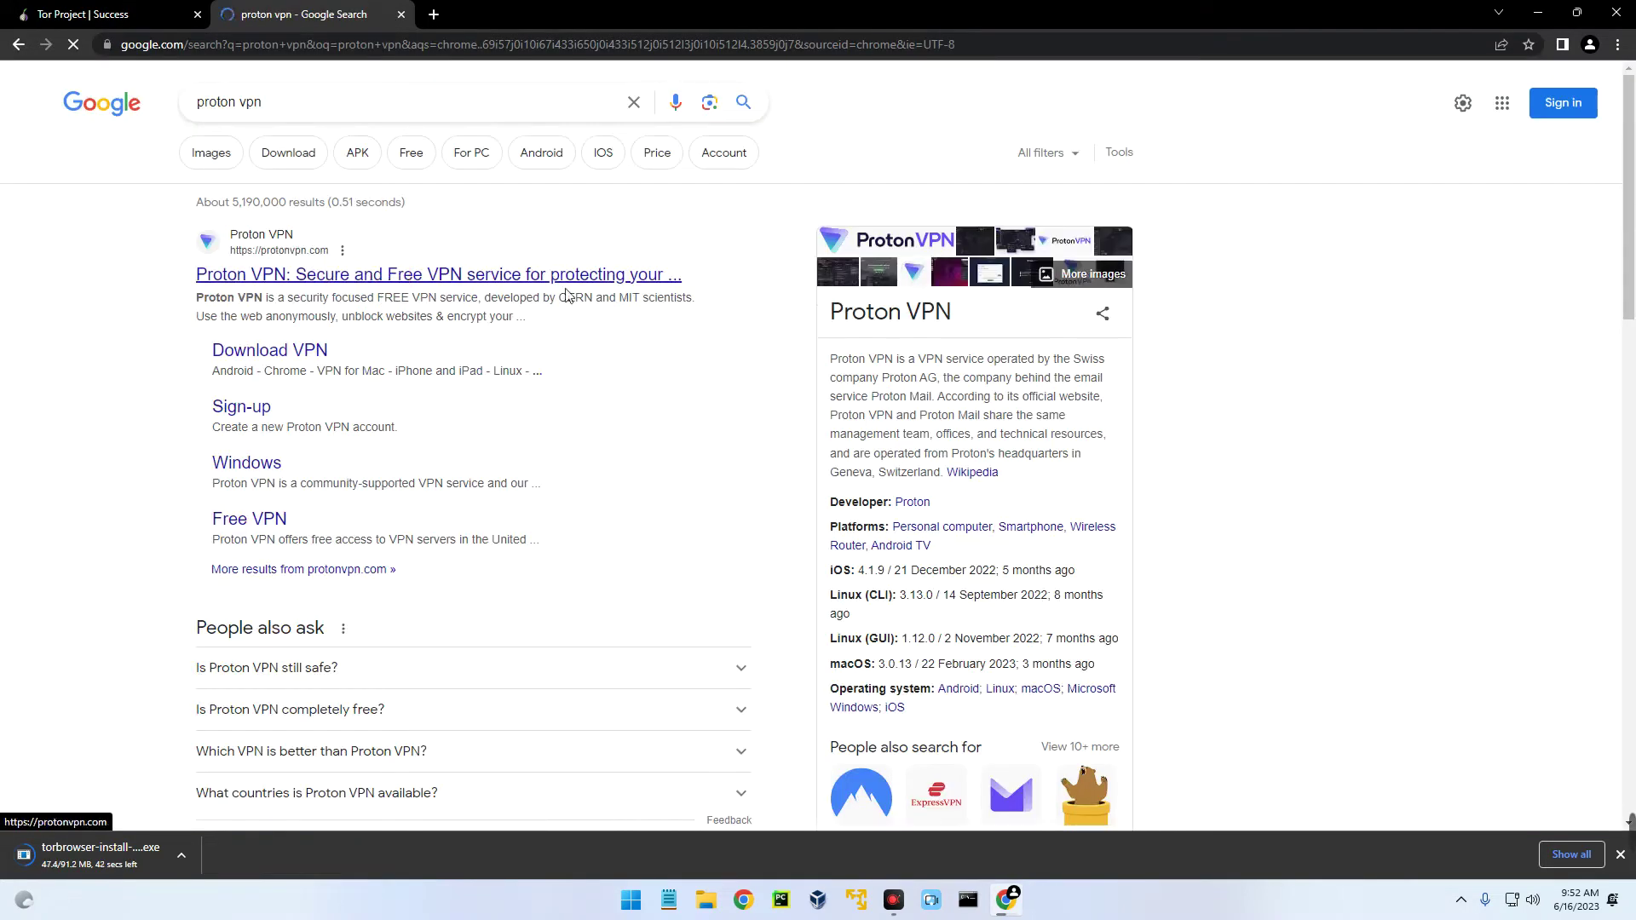
left_click(810, 304)
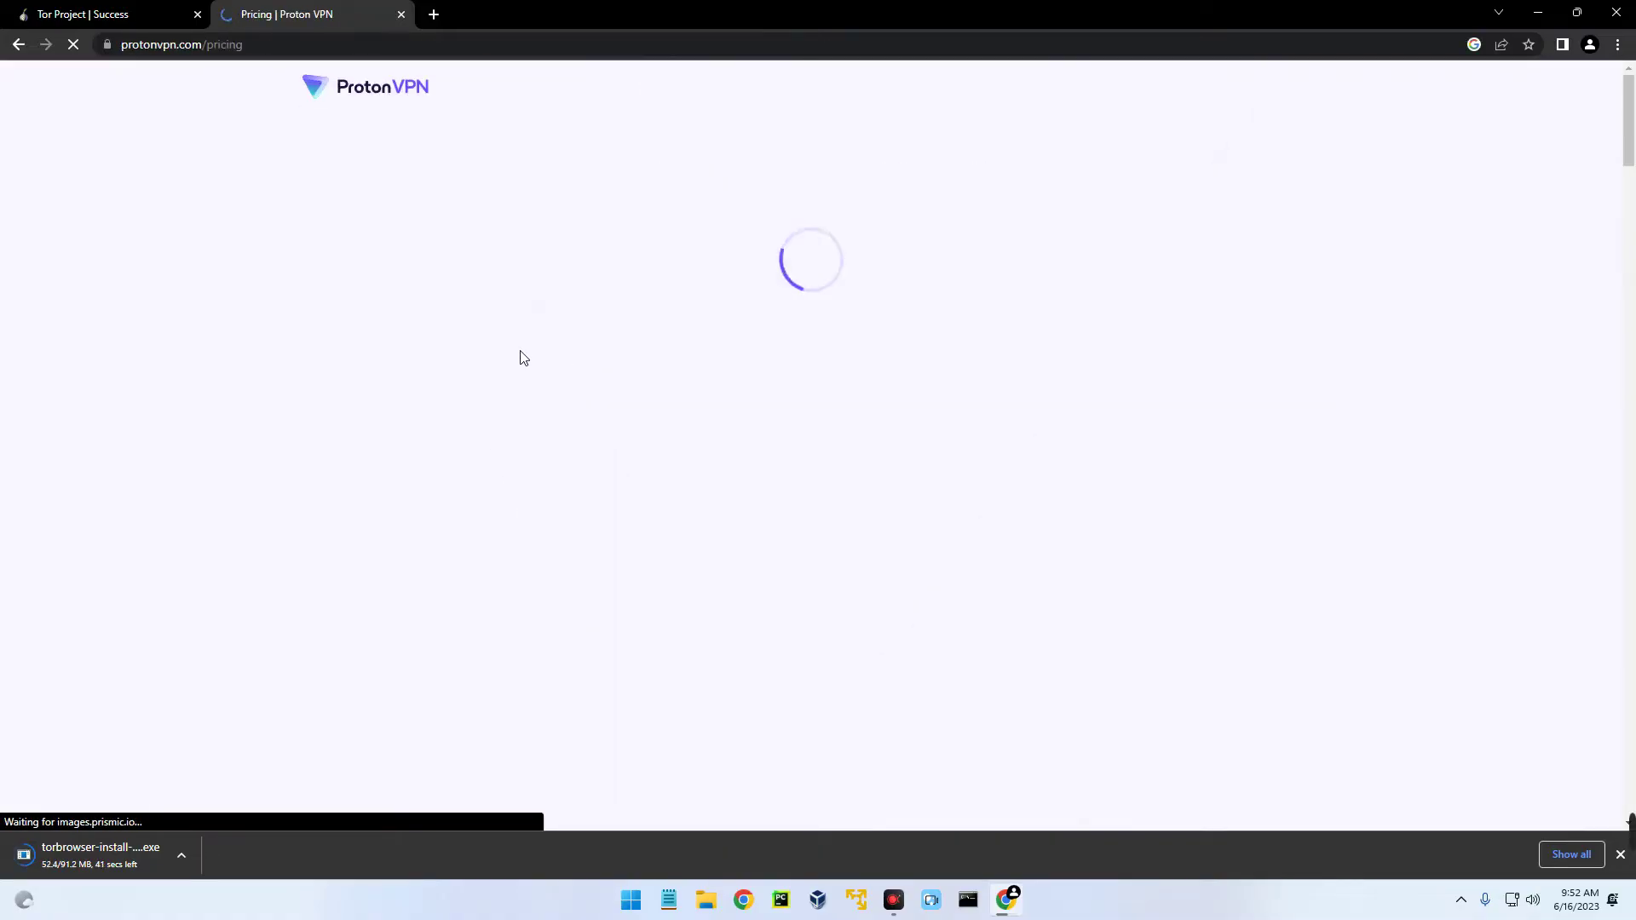
left_click(18, 44)
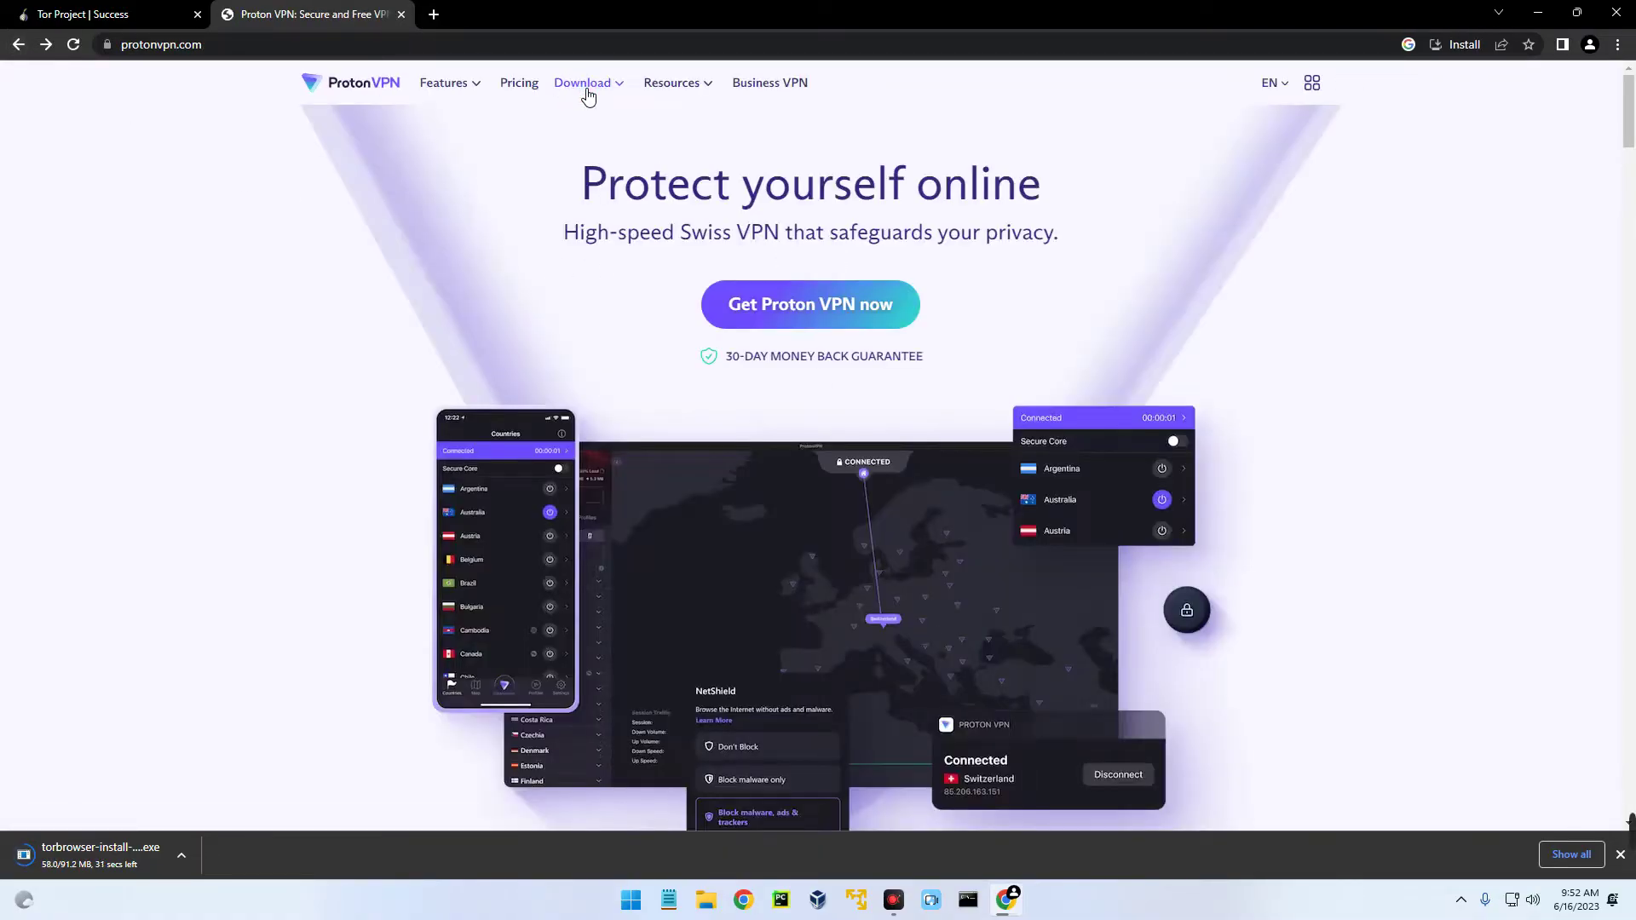
left_click(616, 88)
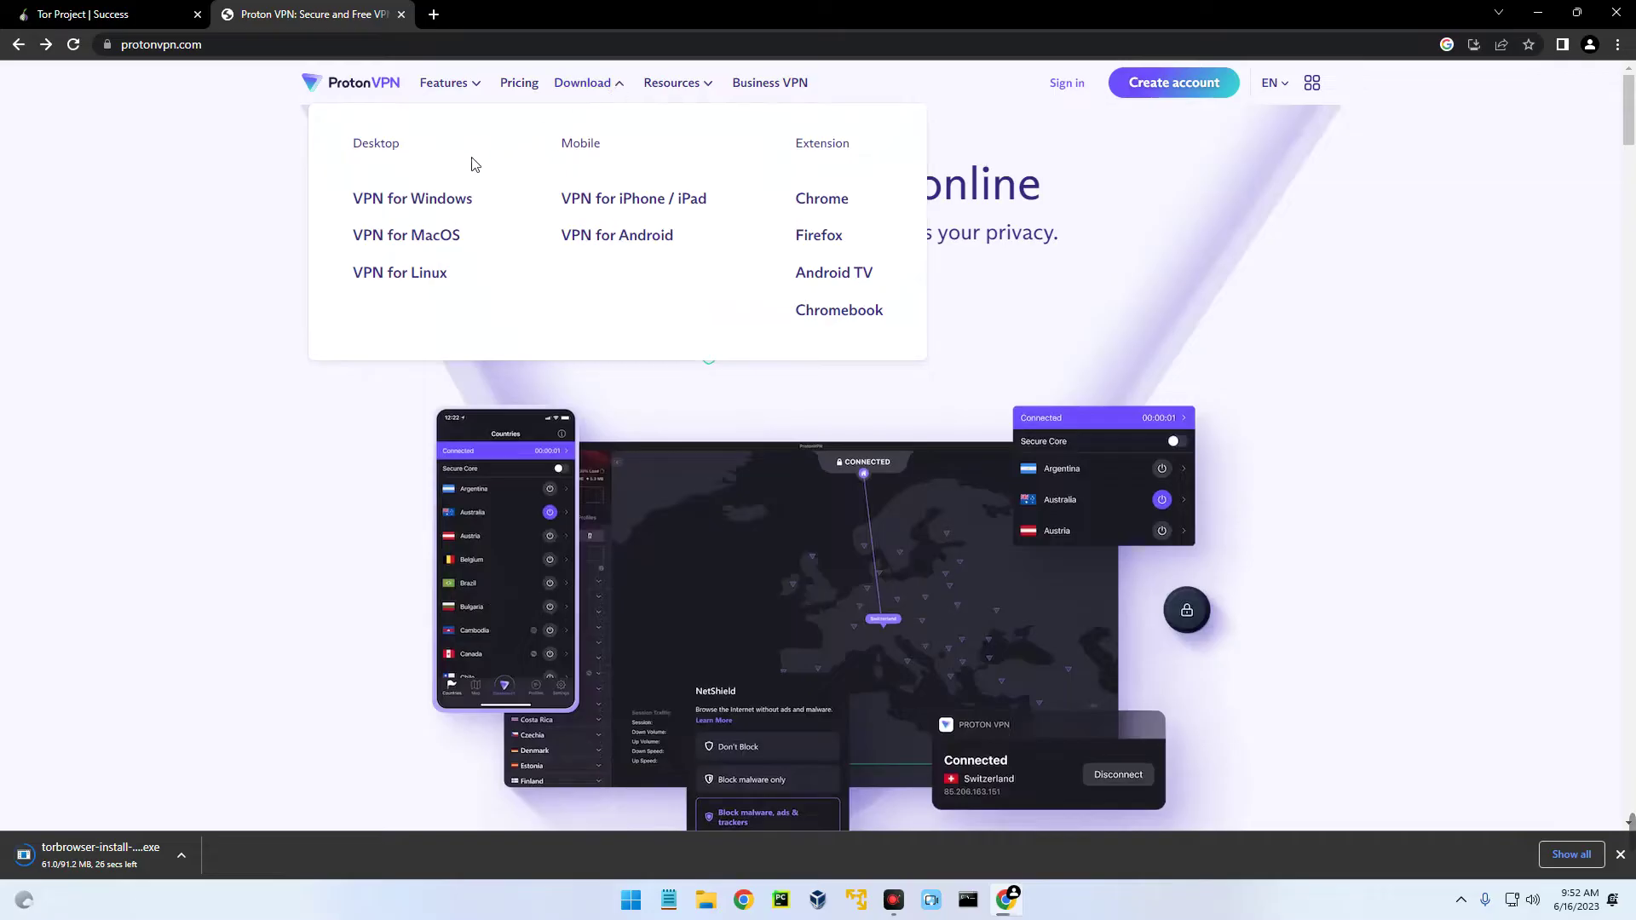
left_click(437, 201)
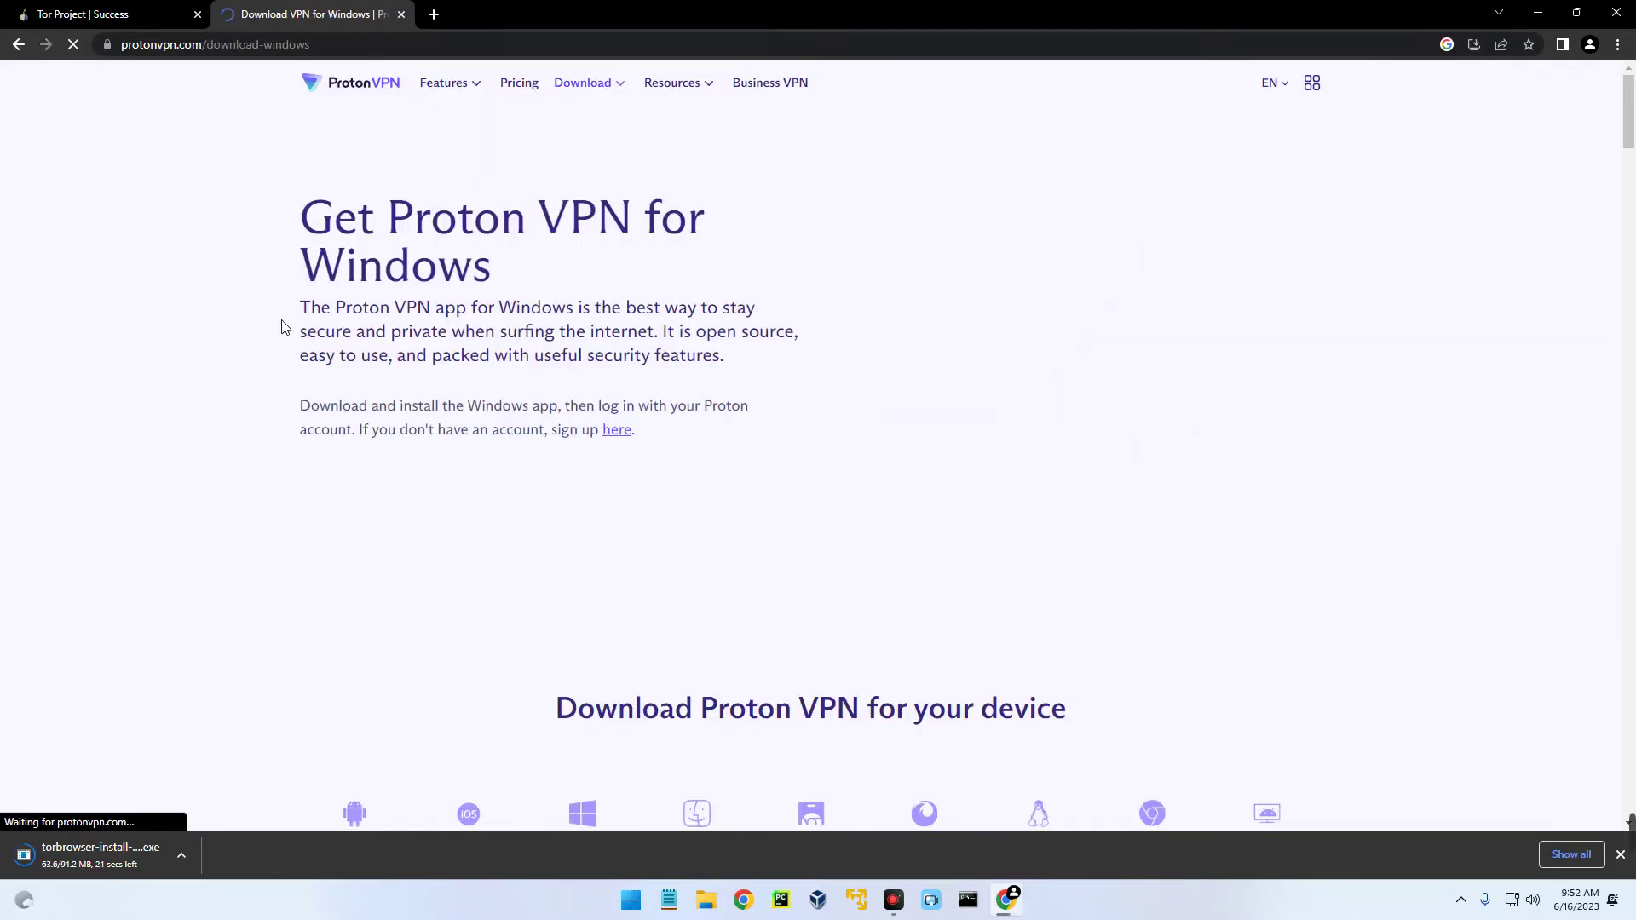
left_click(488, 478)
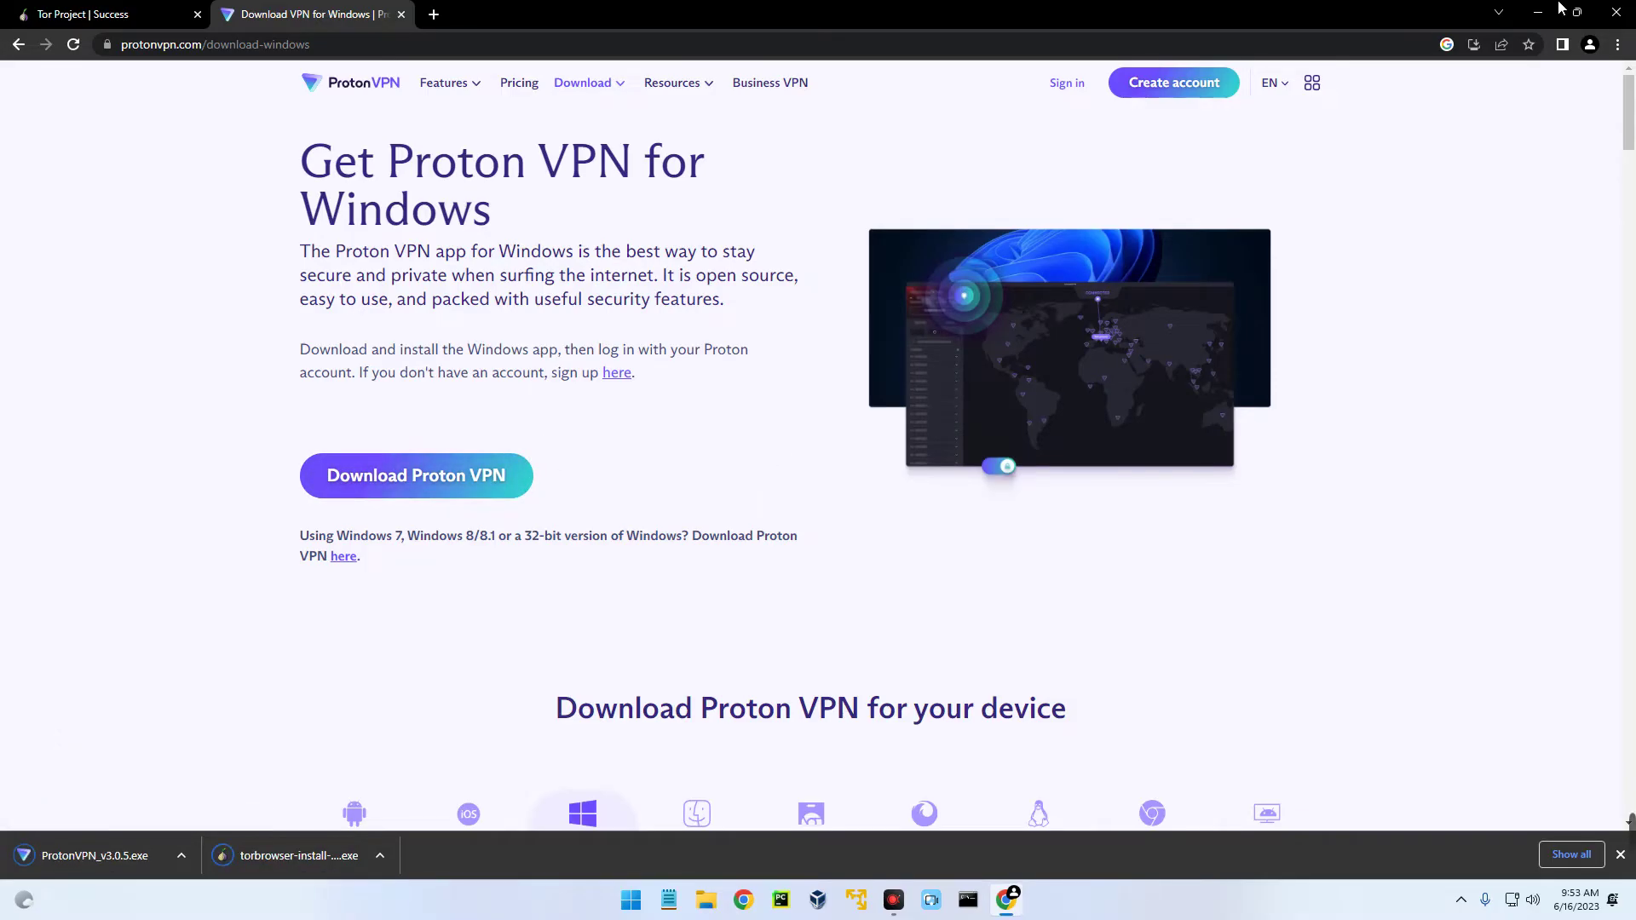
Close Chrome, launch the ProtonVPN installer in English, then the Tor Browser installer from Downloads
left_click(1616, 12)
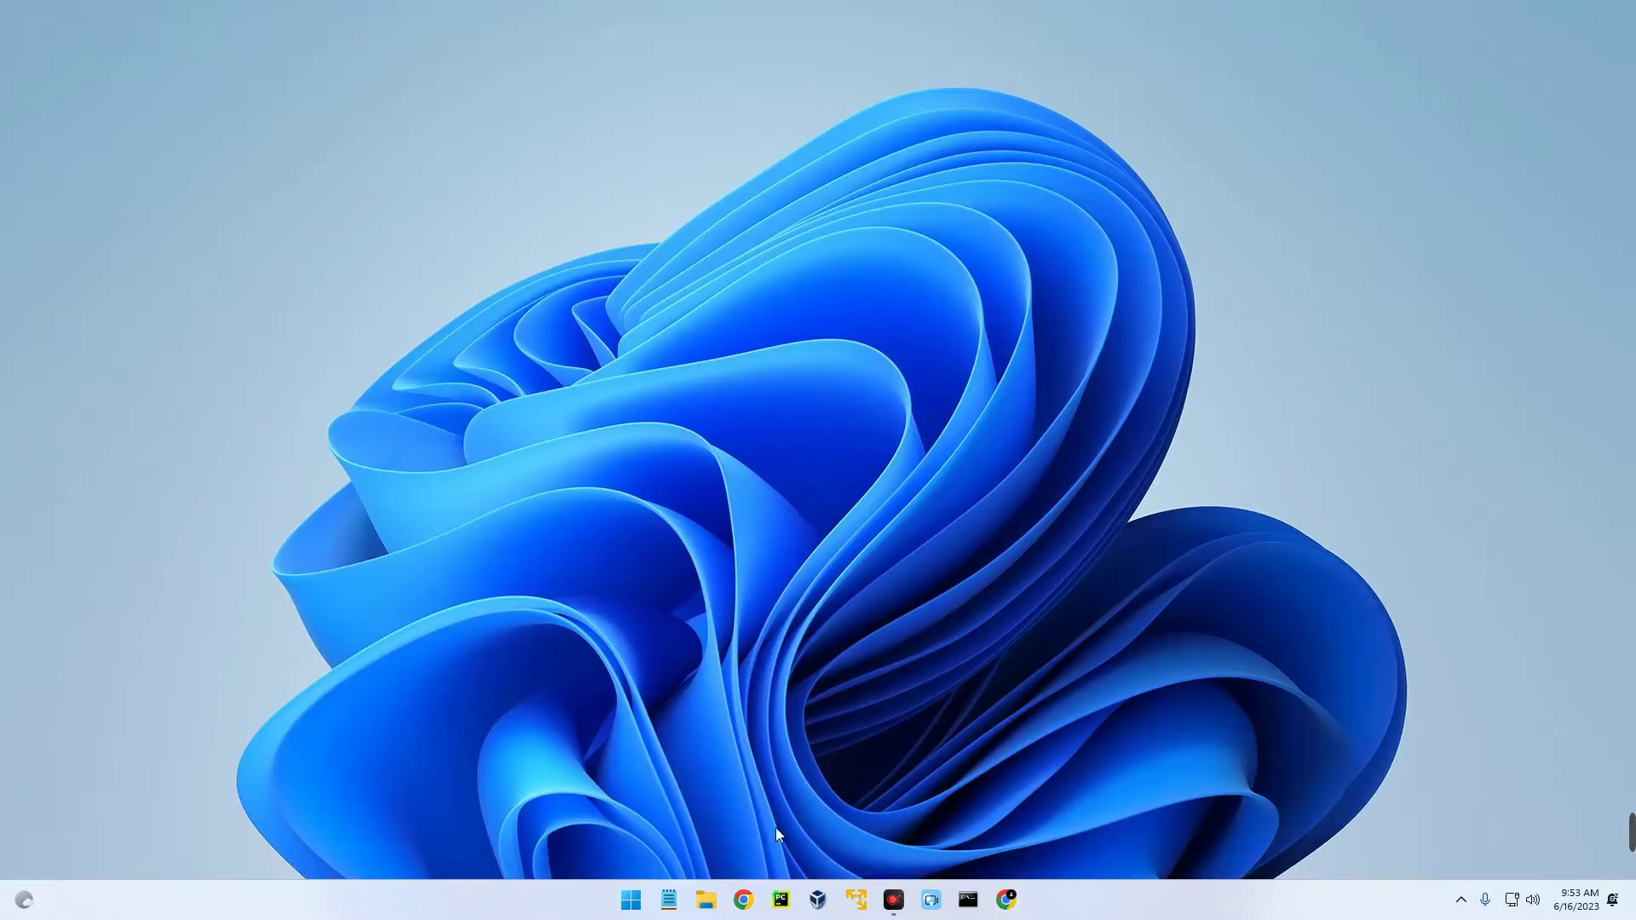
left_click(705, 898)
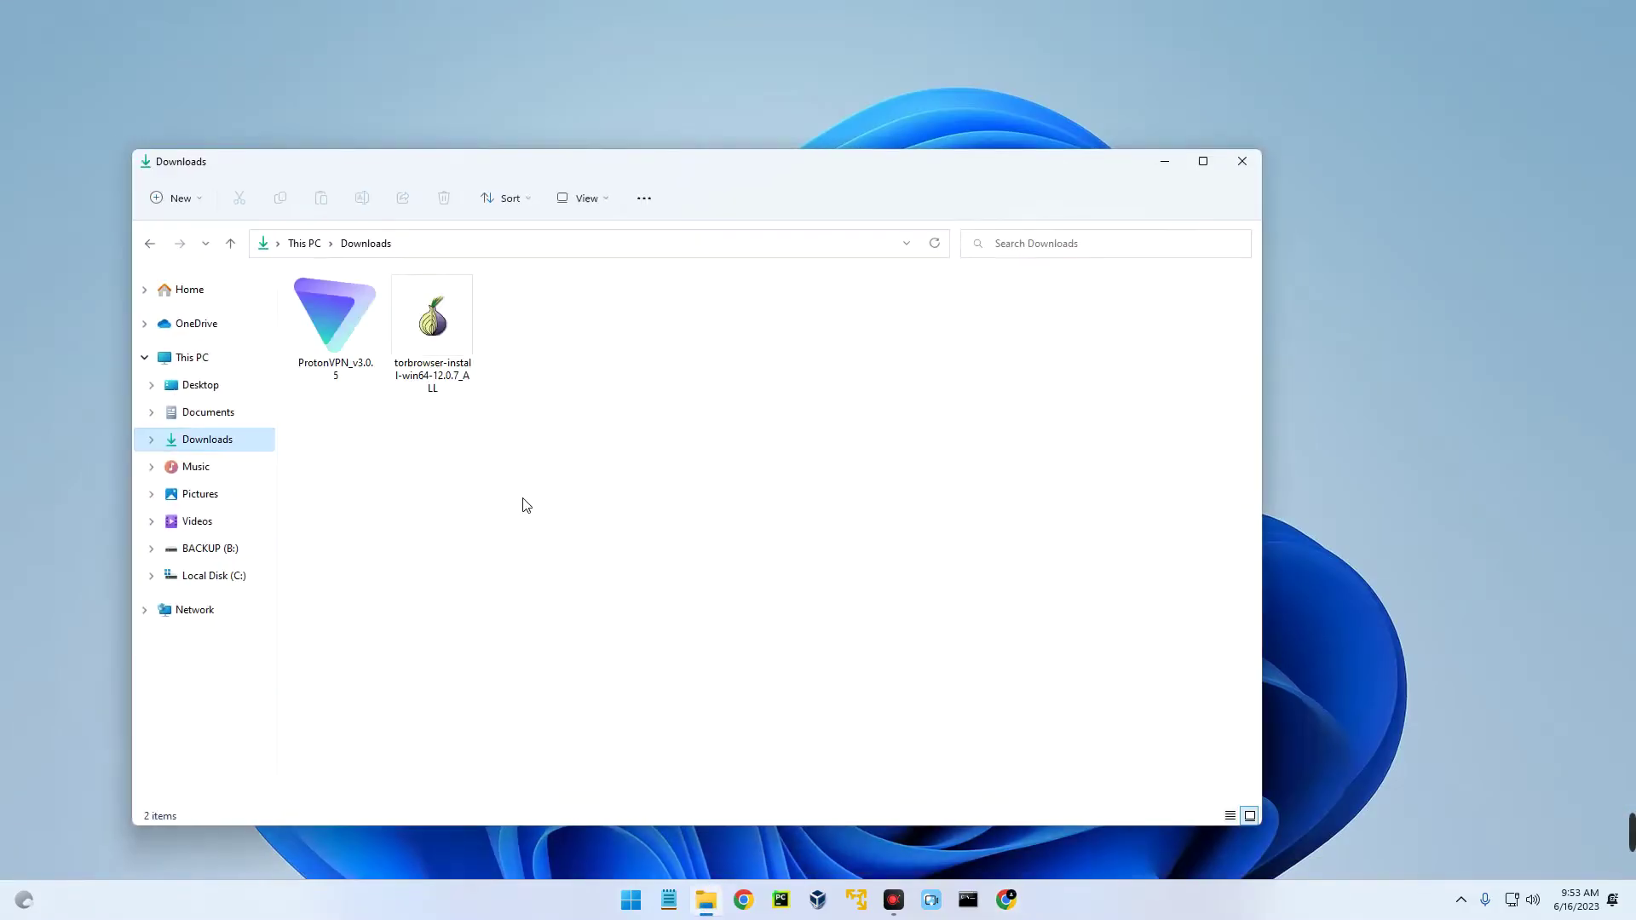
double_click(355, 349)
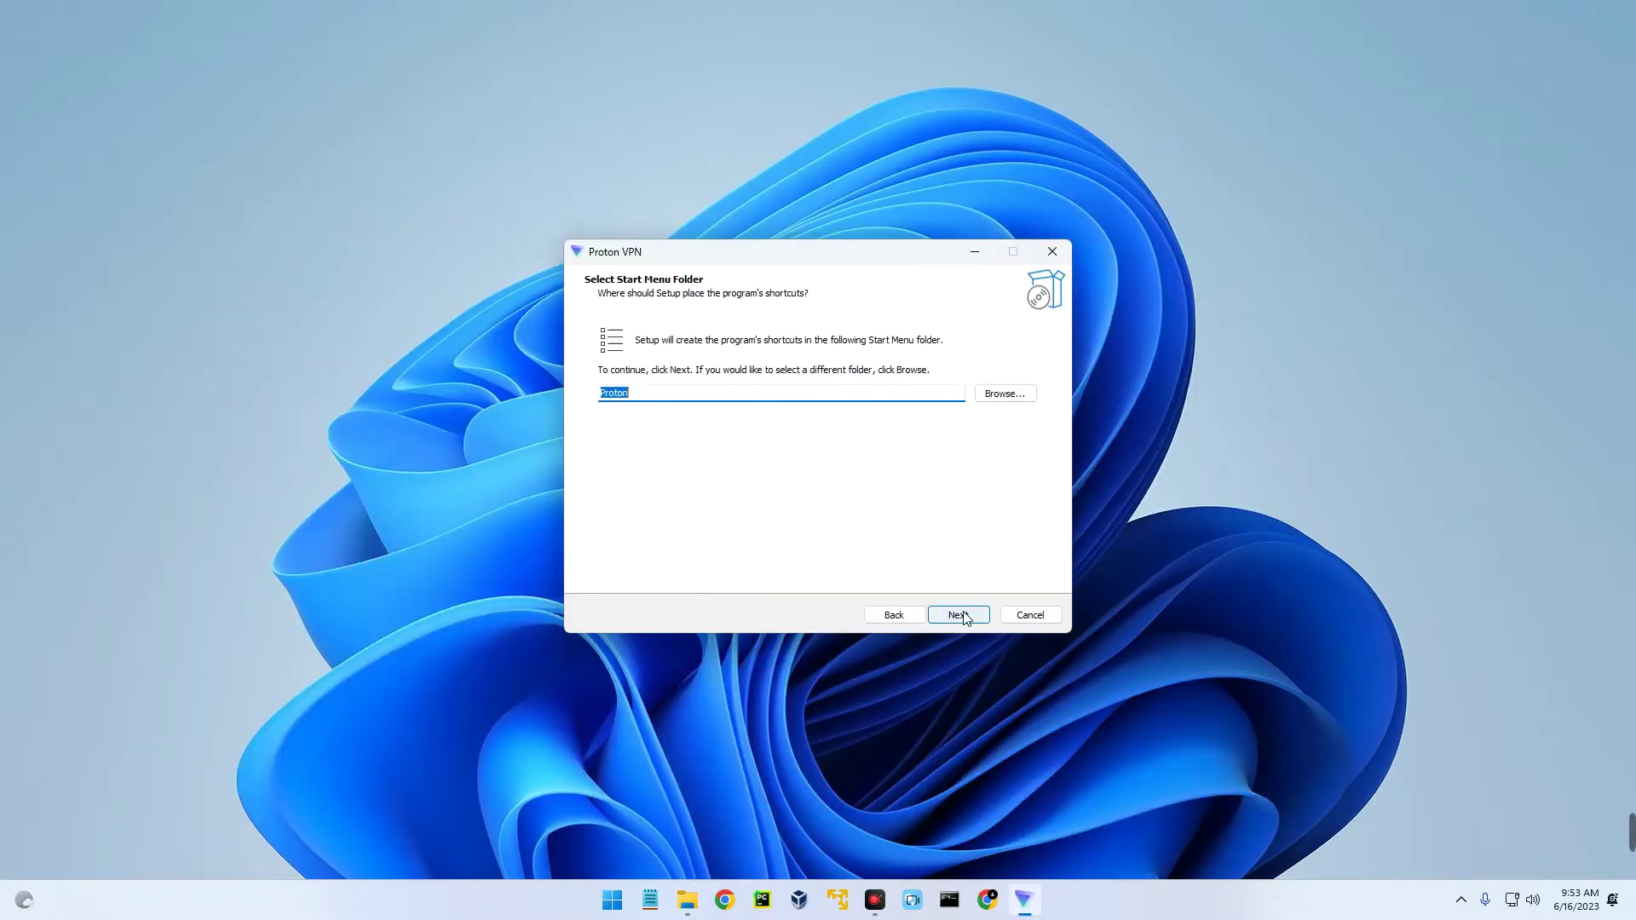
left_click(958, 614)
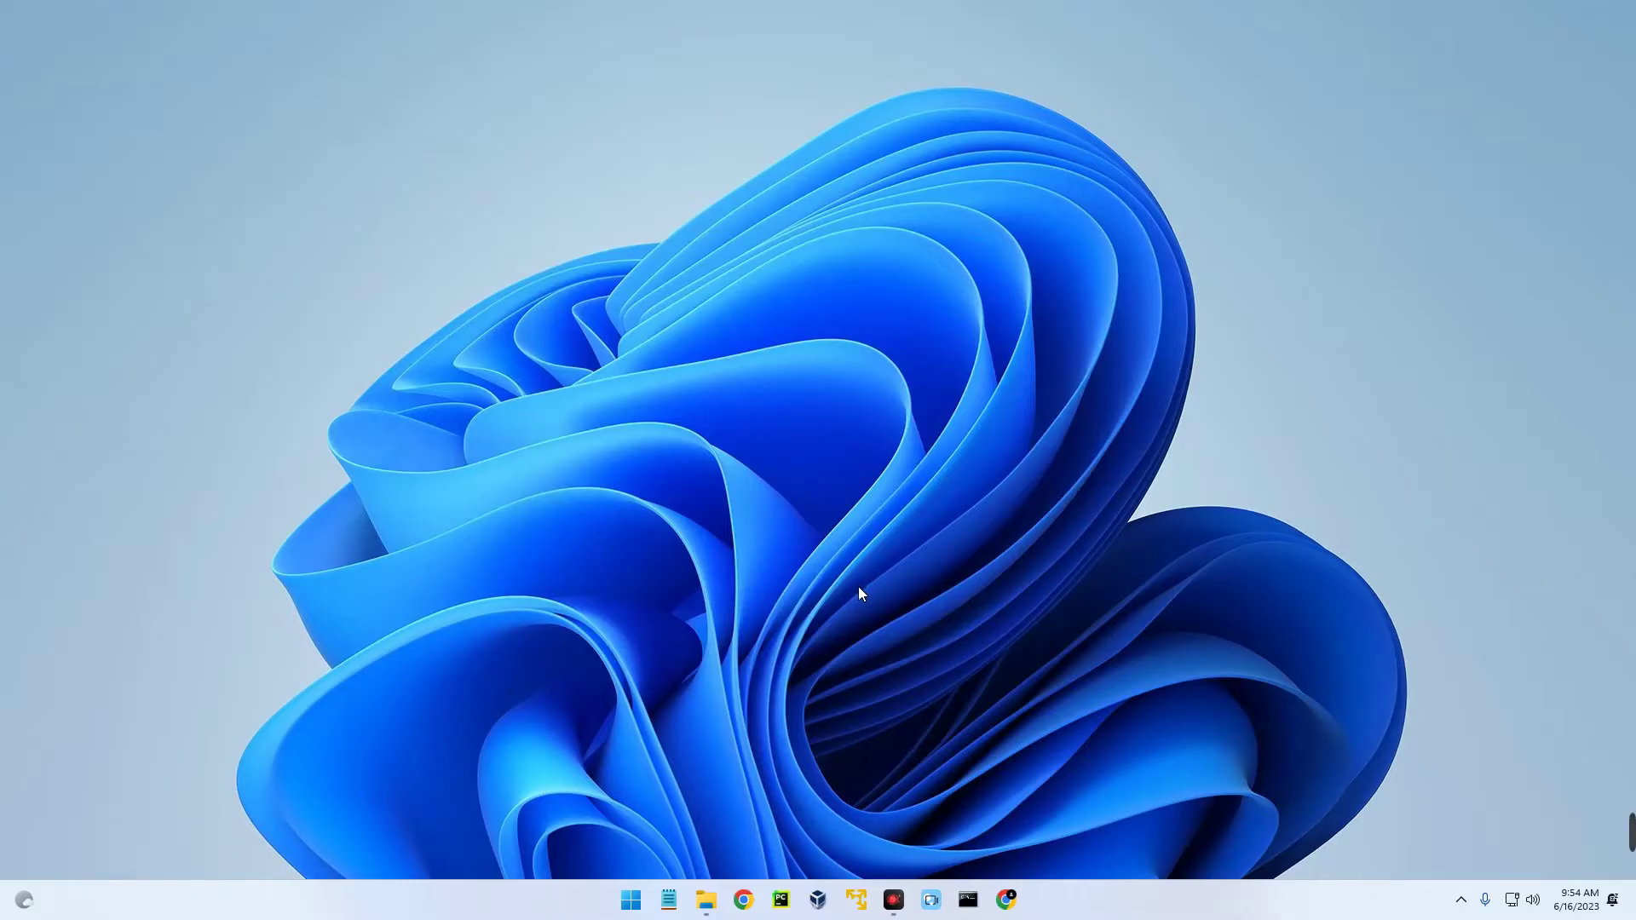
left_click(705, 900)
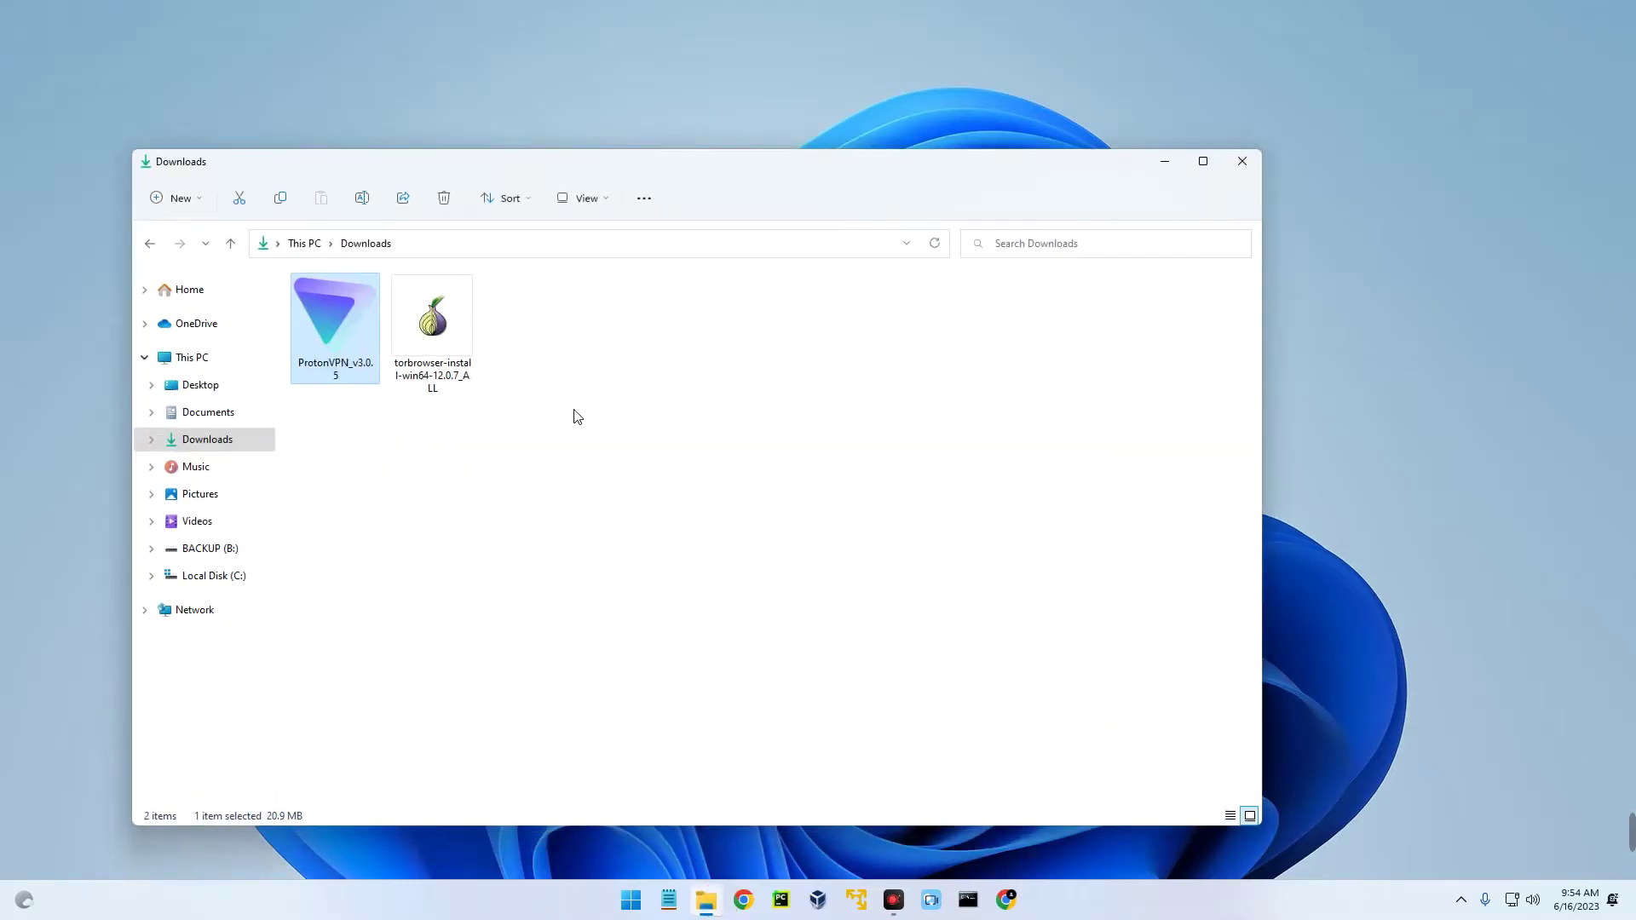
double_click(450, 345)
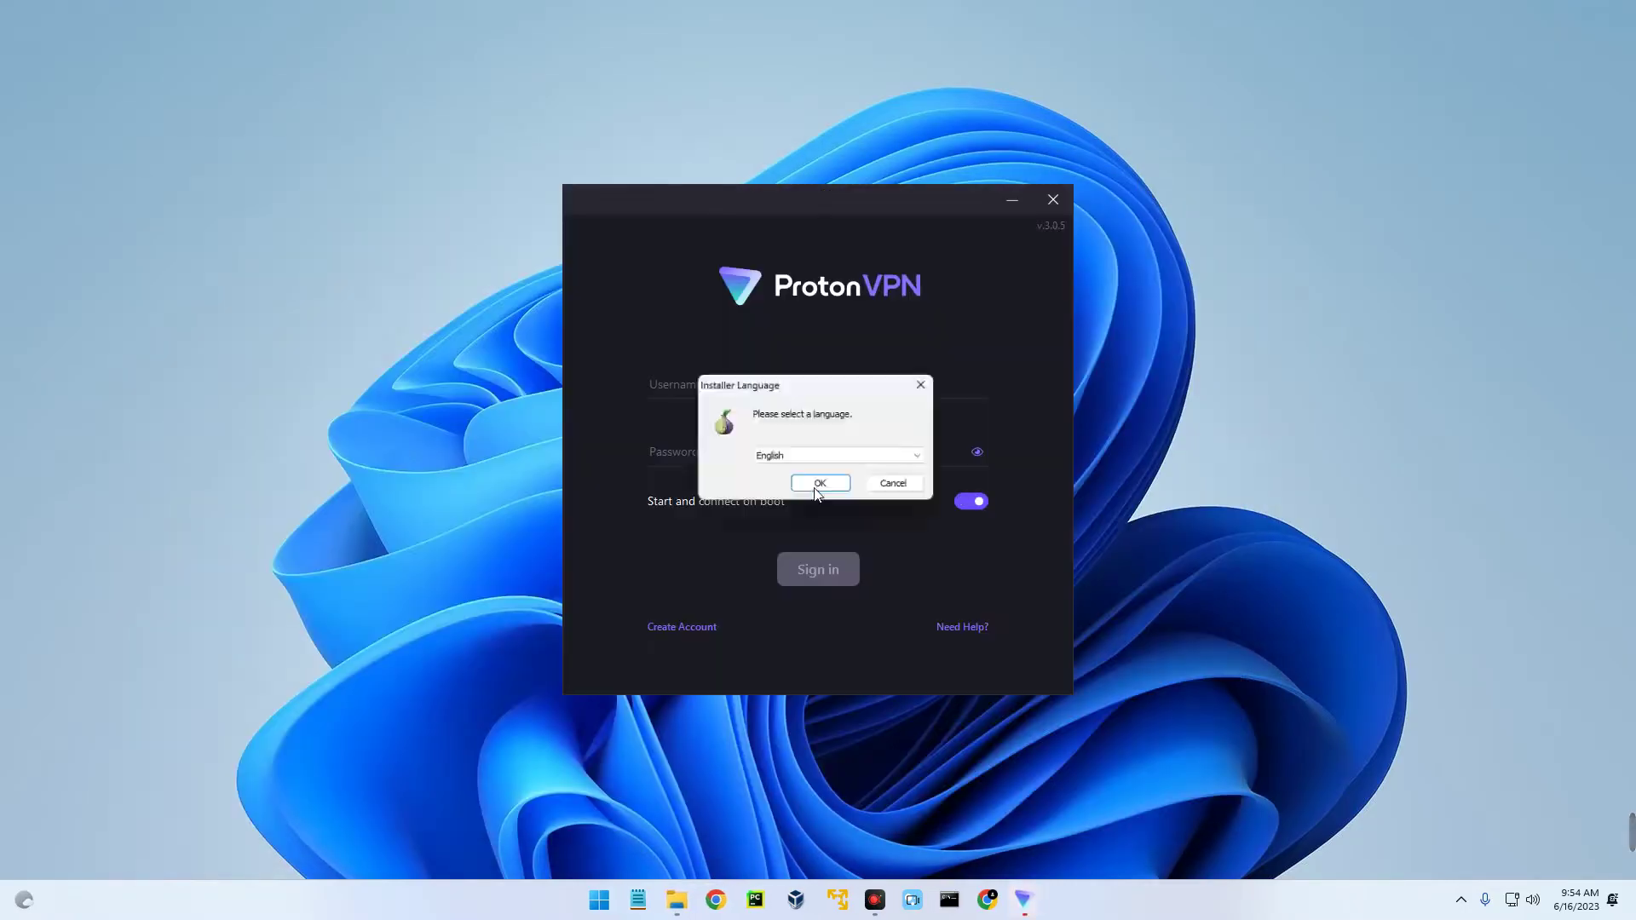
Confirm English and start installing Tor Browser at the default location
left_click(1013, 201)
left_click(826, 486)
left_click(910, 584)
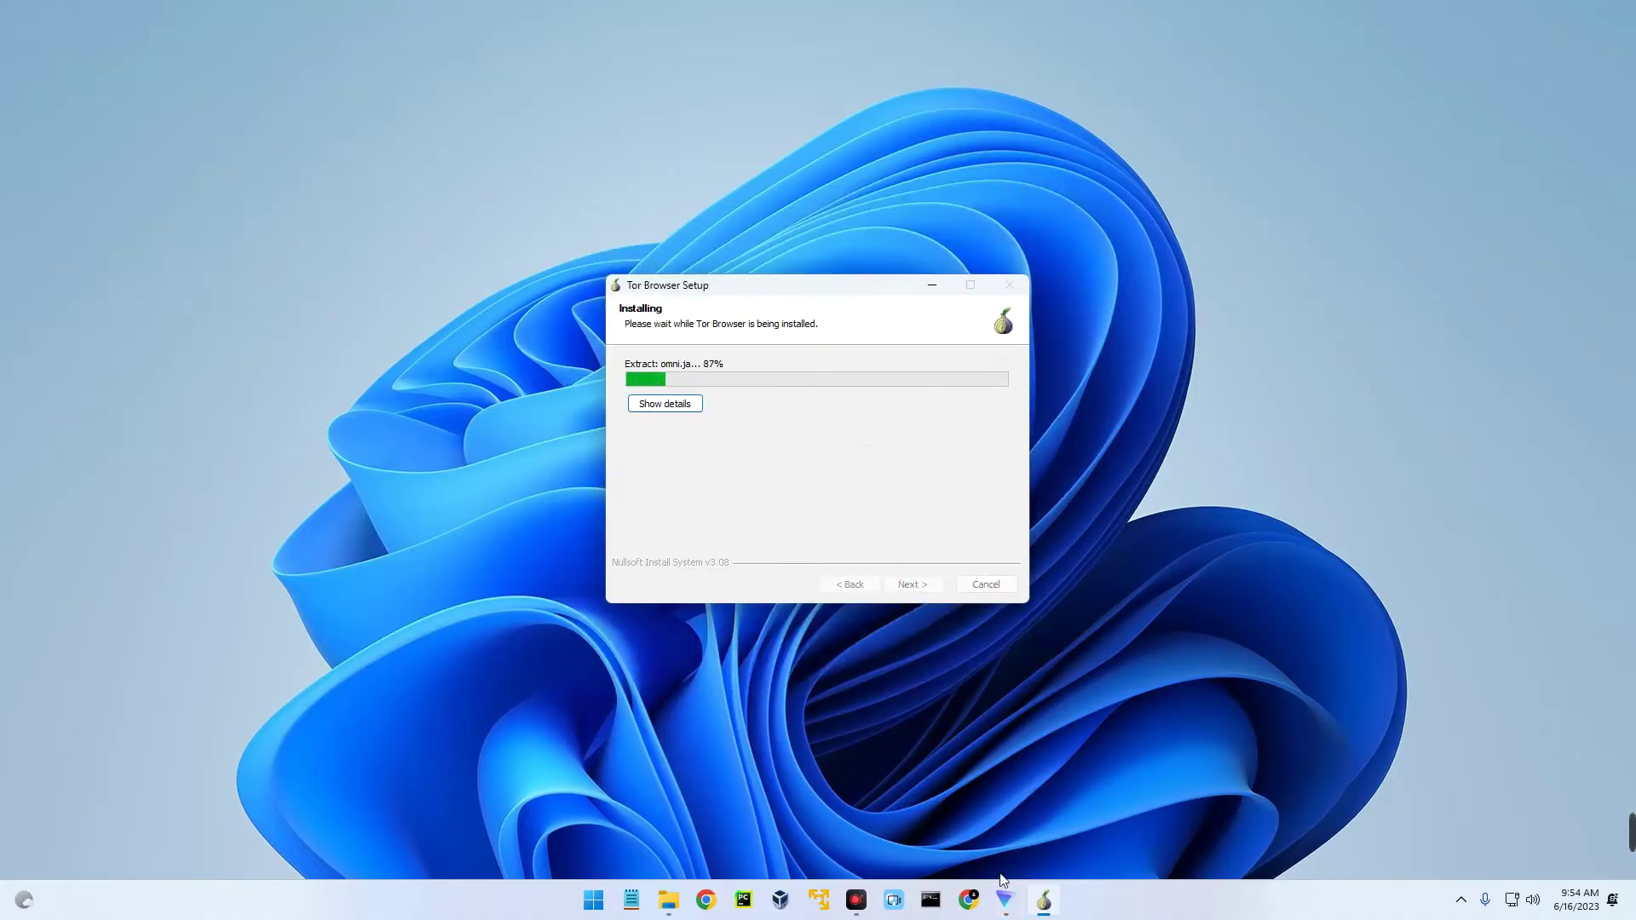
Sign in to Proton VPN with the pasted account username and the account password
left_click(1006, 899)
left_click(714, 385)
key("ctrl+v")
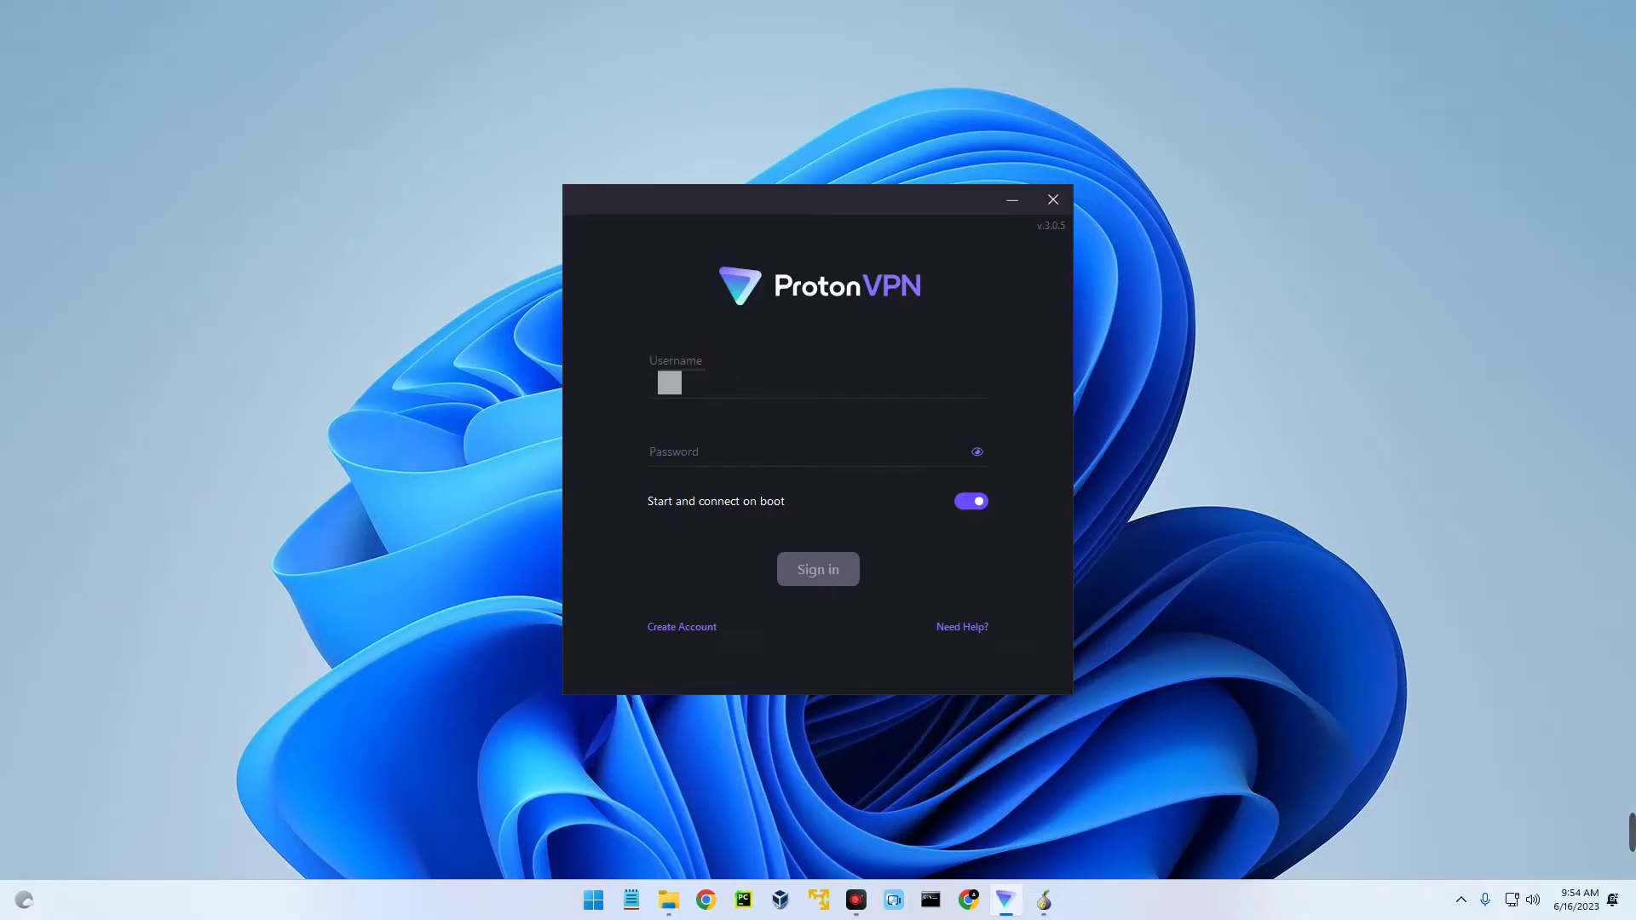
key("Tab")
type("•")
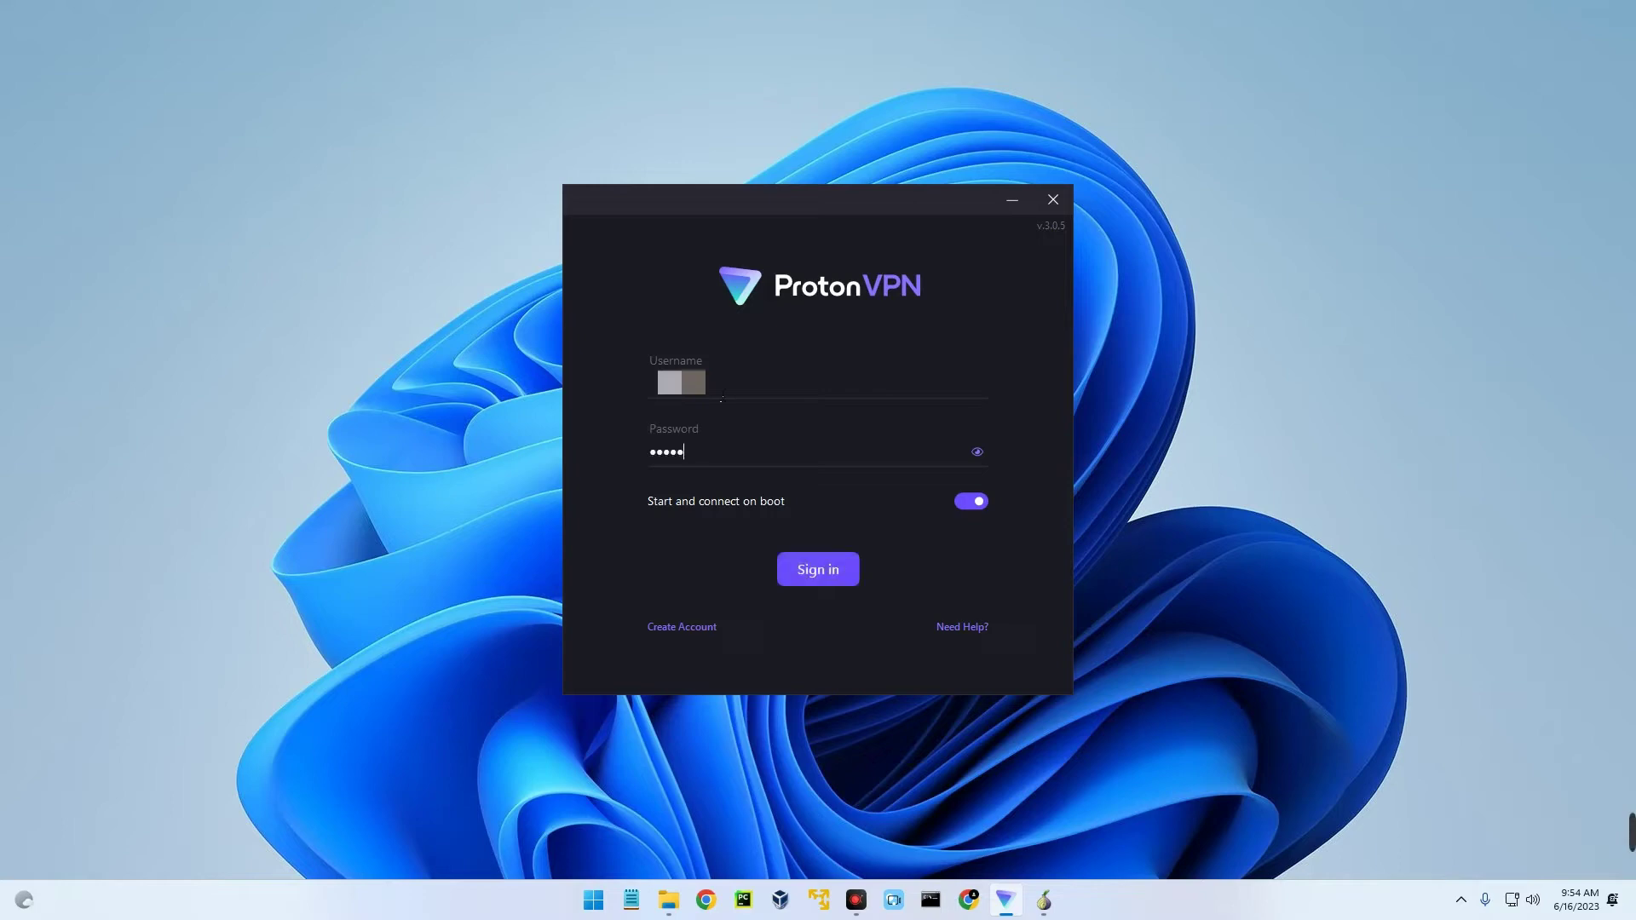
type("•••••••")
left_click(830, 575)
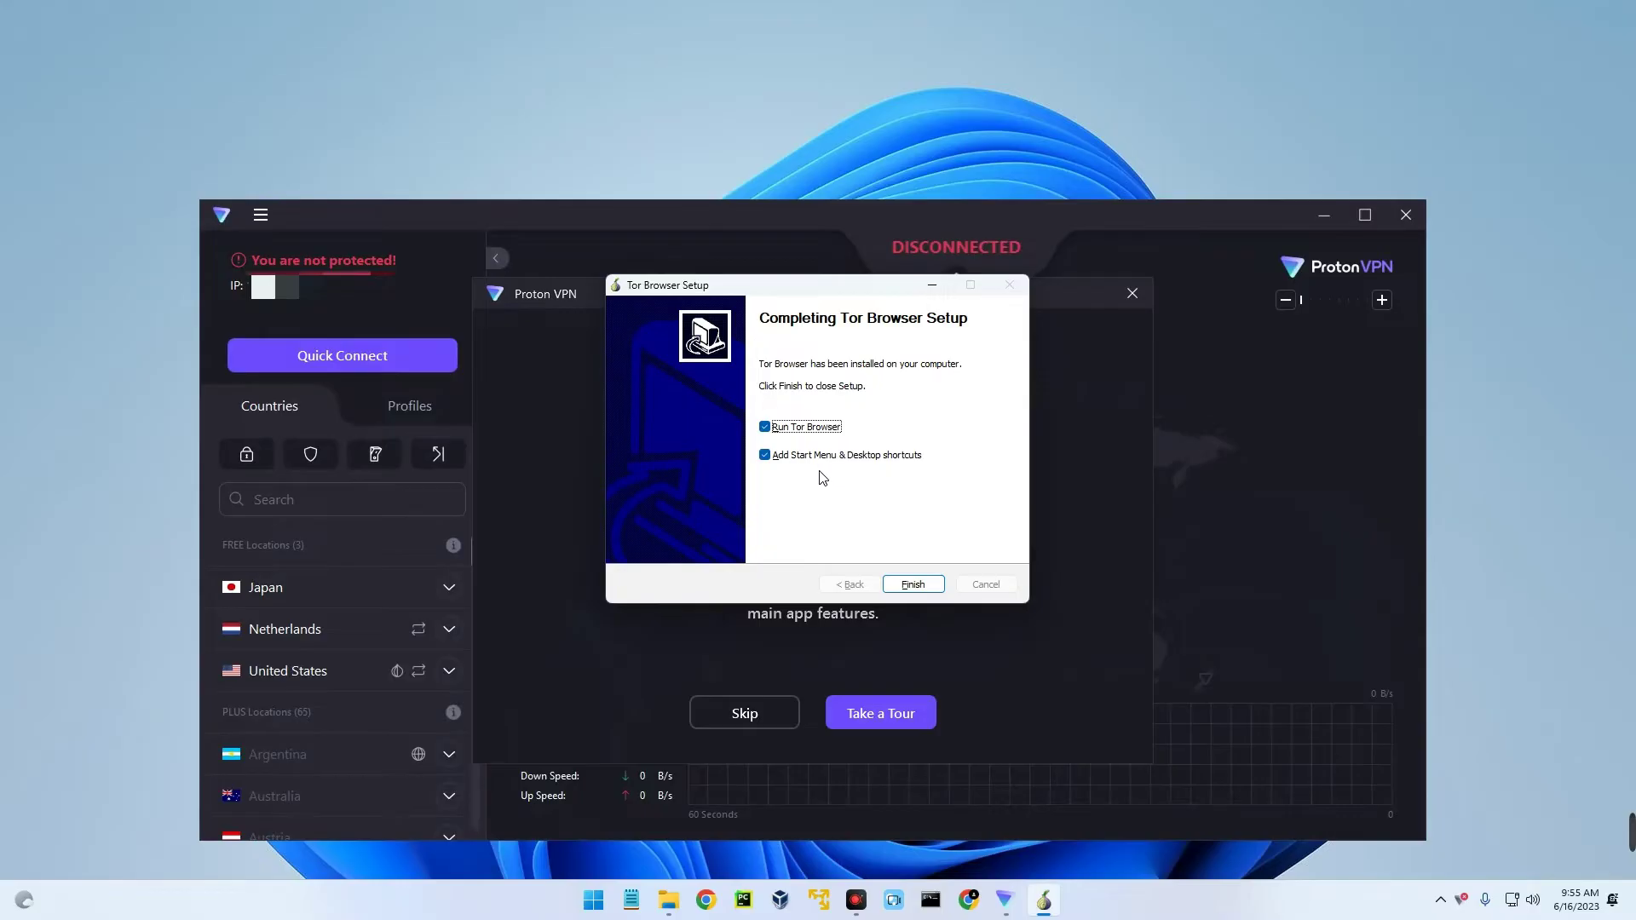
key("Return")
Skip the tour, Quick Connect to Netherlands server NL-FREE#104090, and open a new Chrome window
left_click(753, 710)
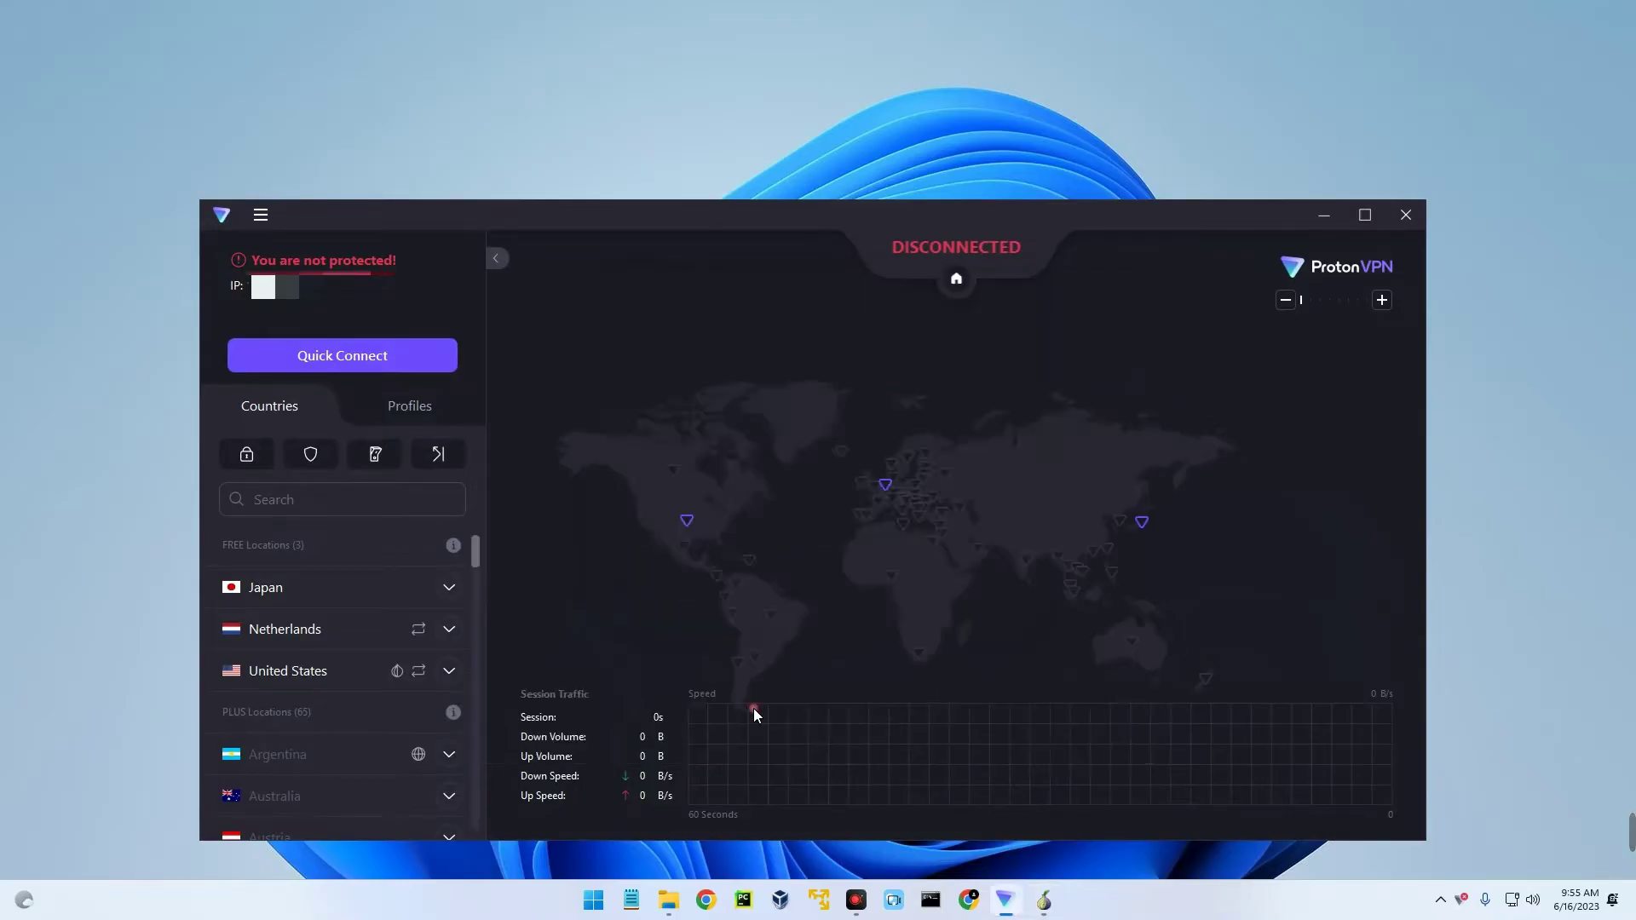
left_click(840, 577)
left_click(339, 358)
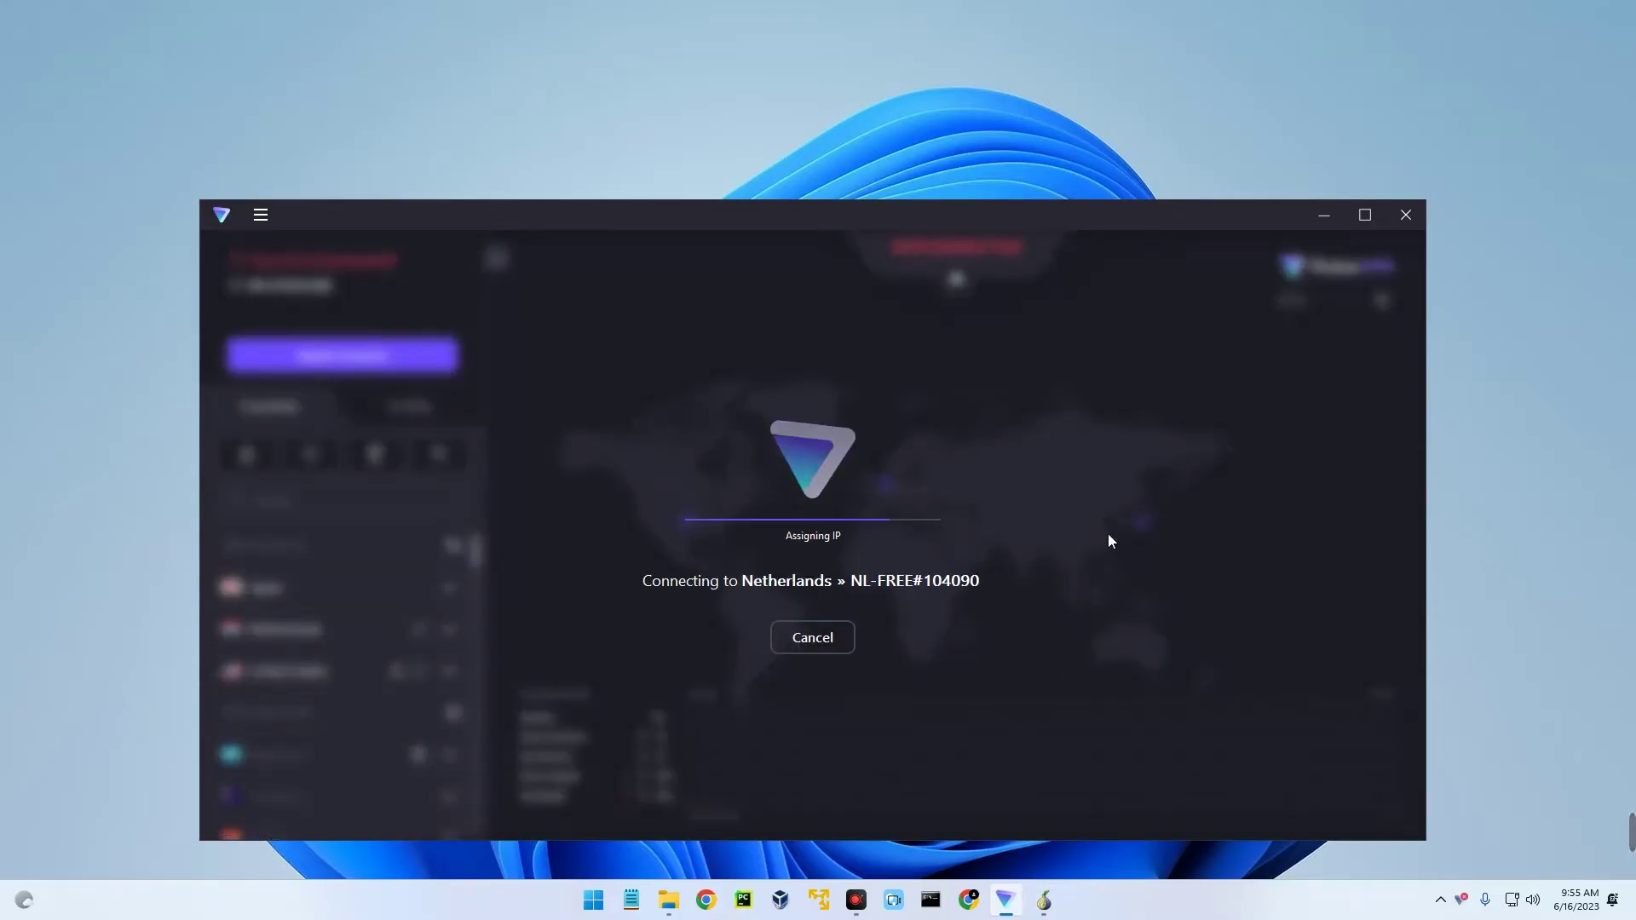
mouse_move(1114, 542)
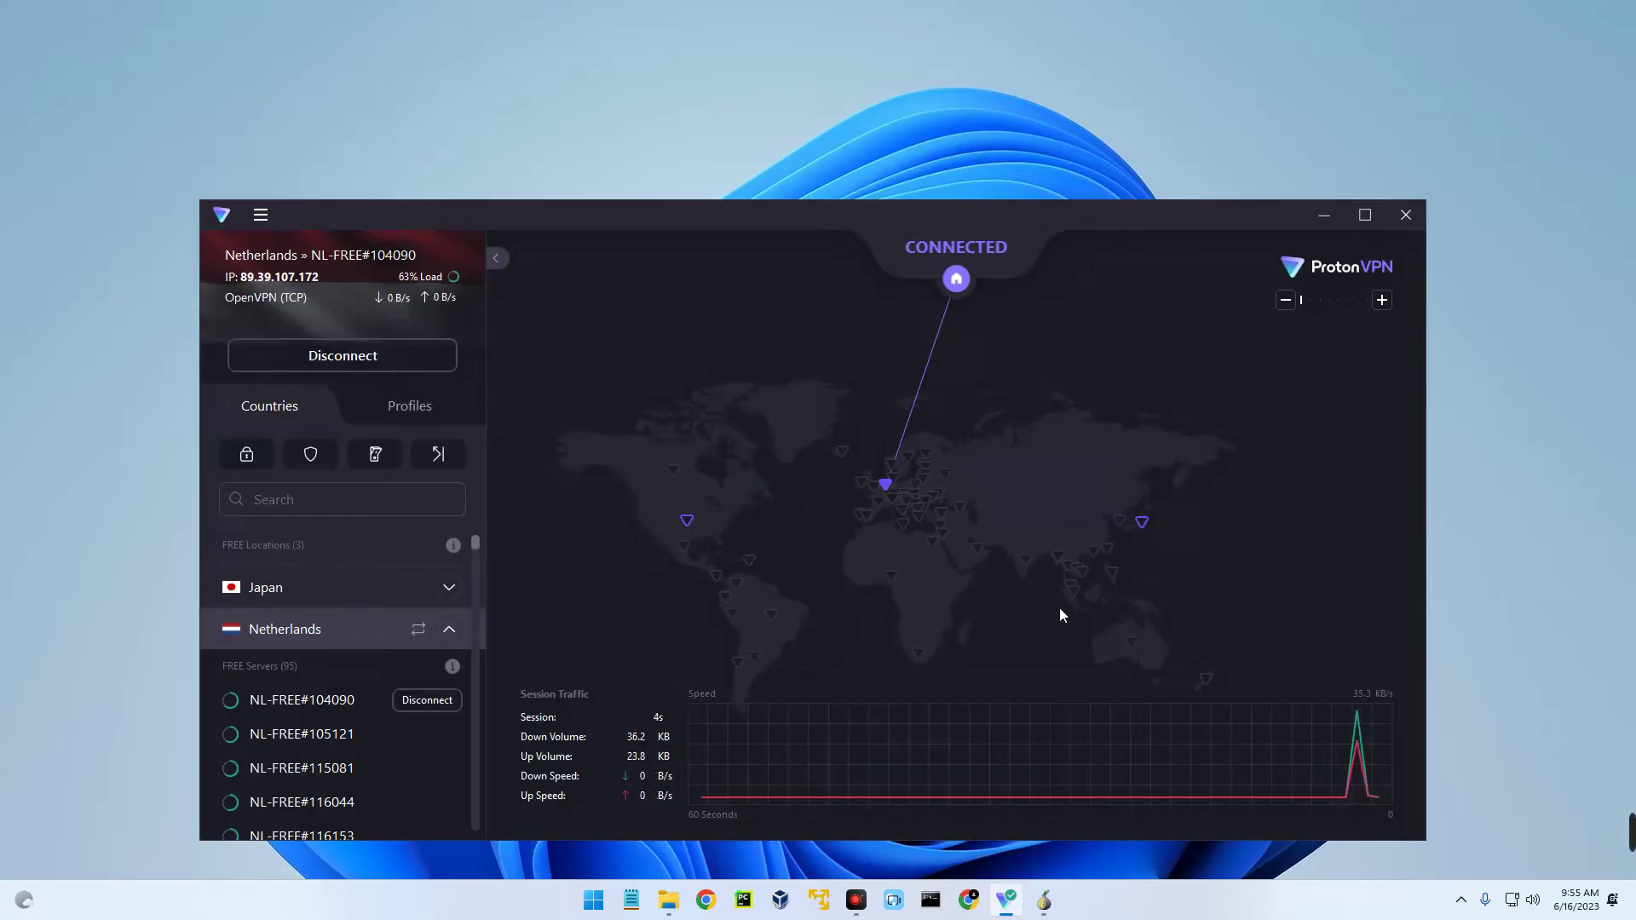
left_click(968, 900)
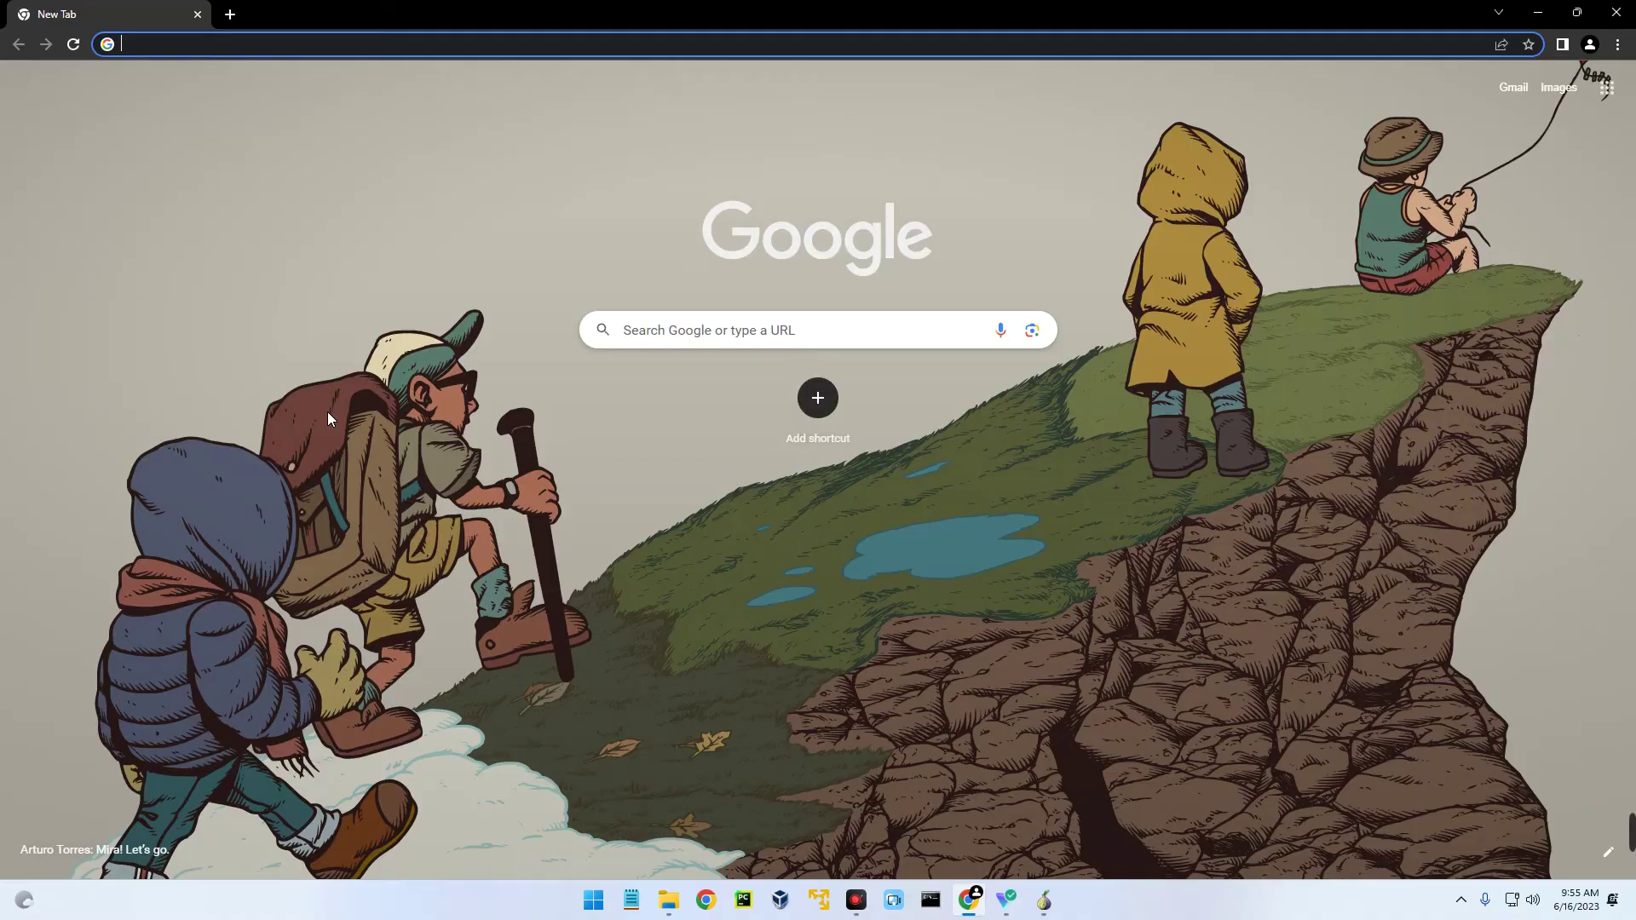
Search 'whats my ip address' and confirm 89.39.107.172 matches Proton VPN's server IP
type("whats my ip ")
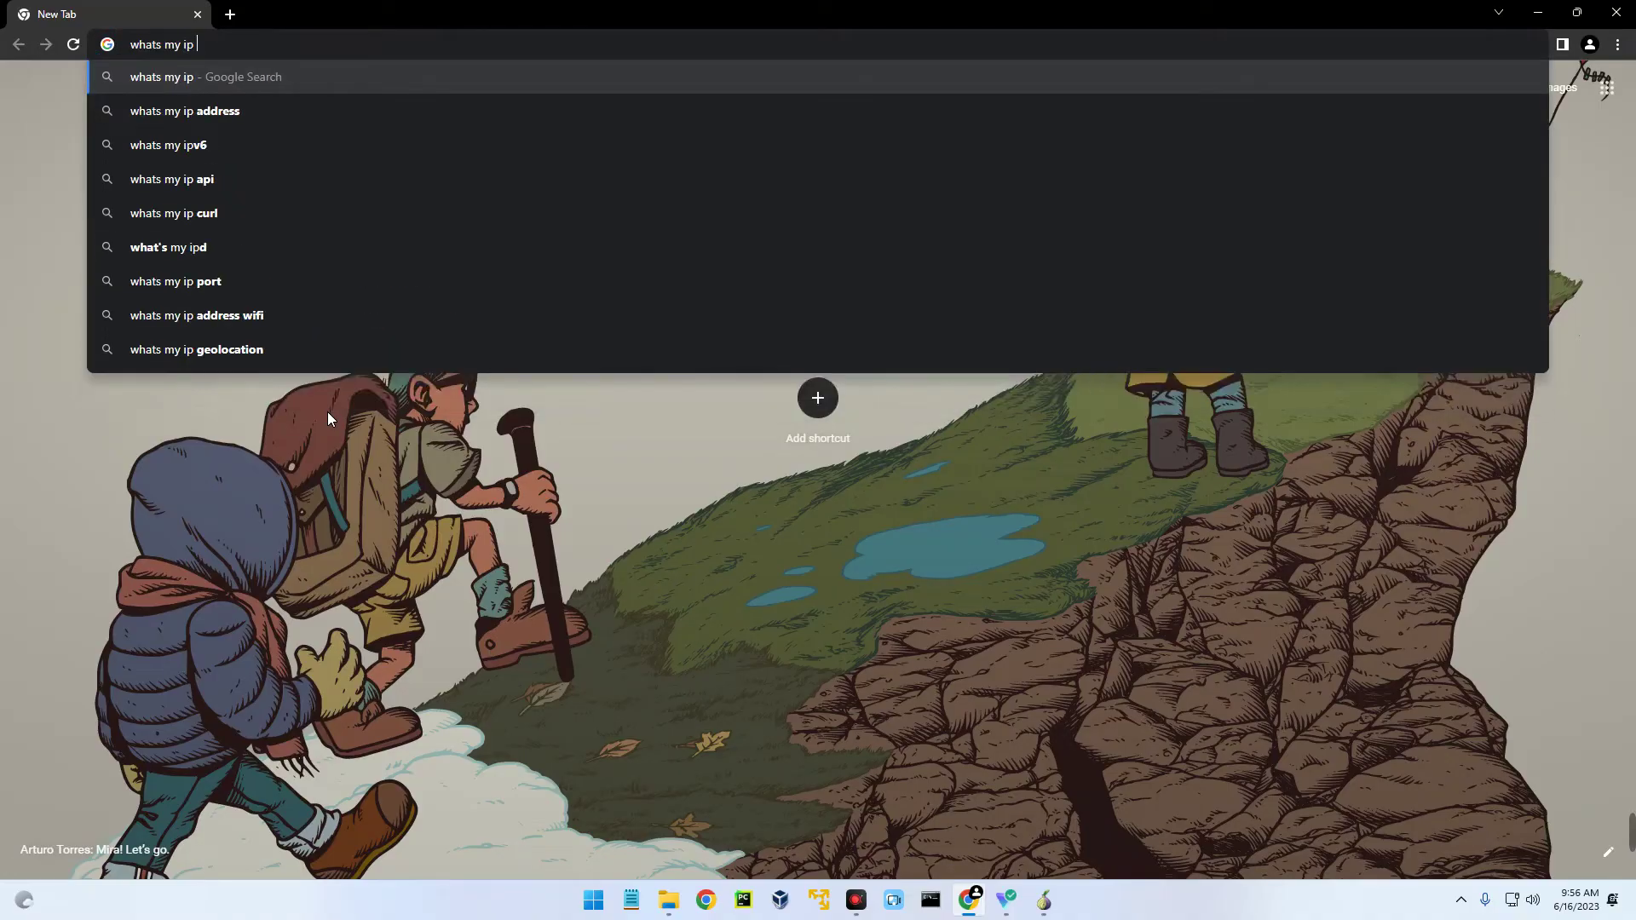
type("address")
key("Return")
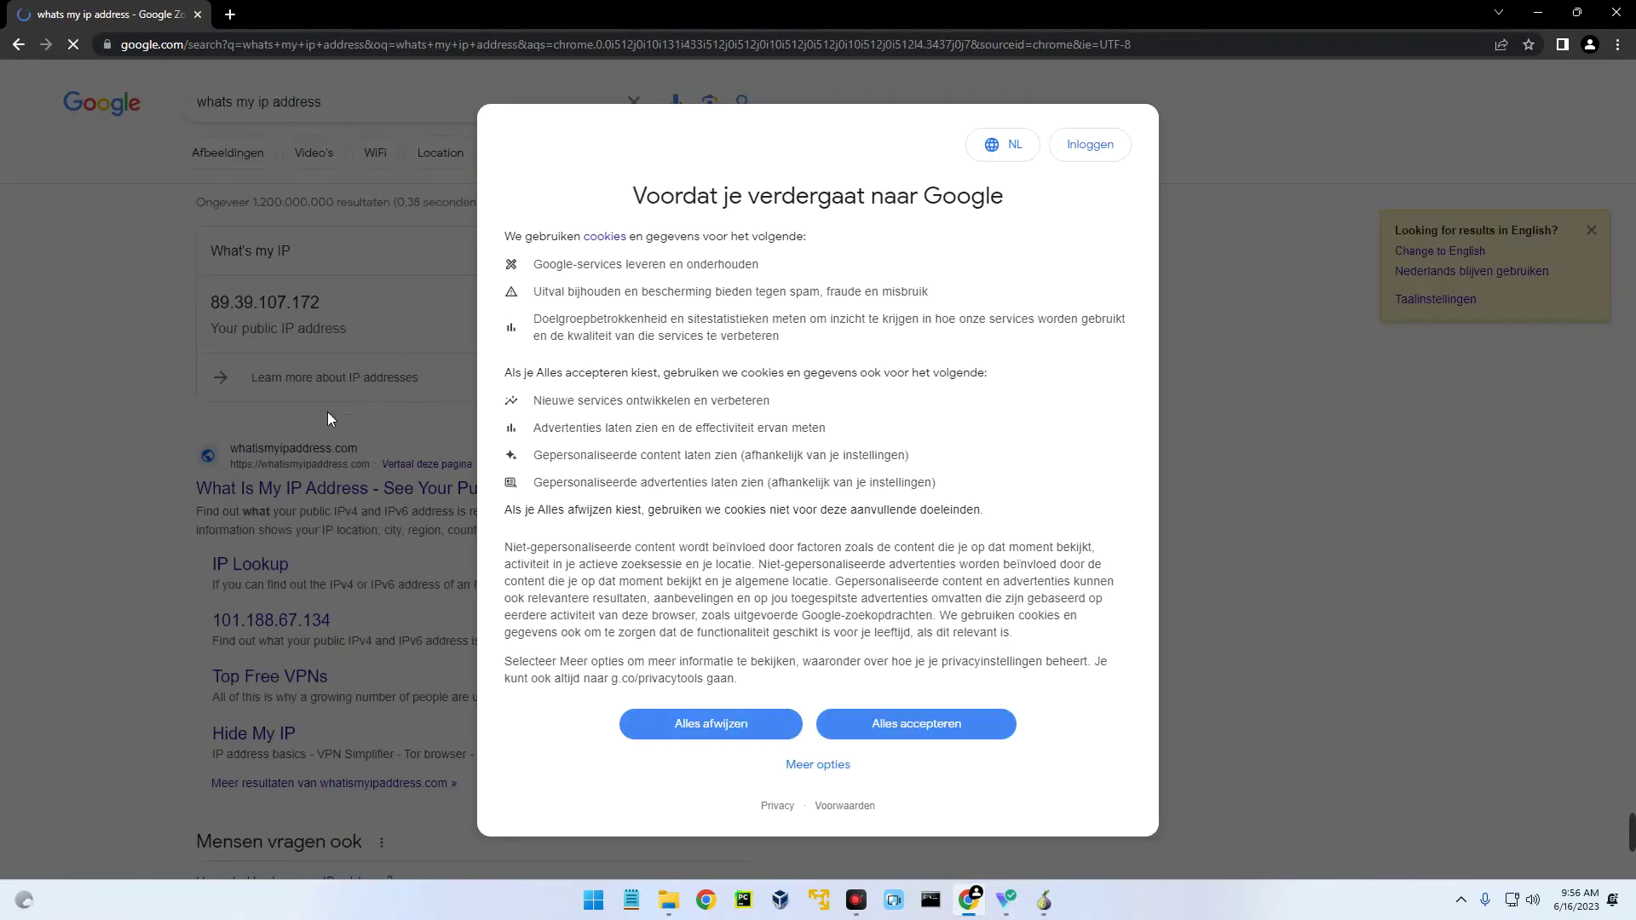
left_click(903, 733)
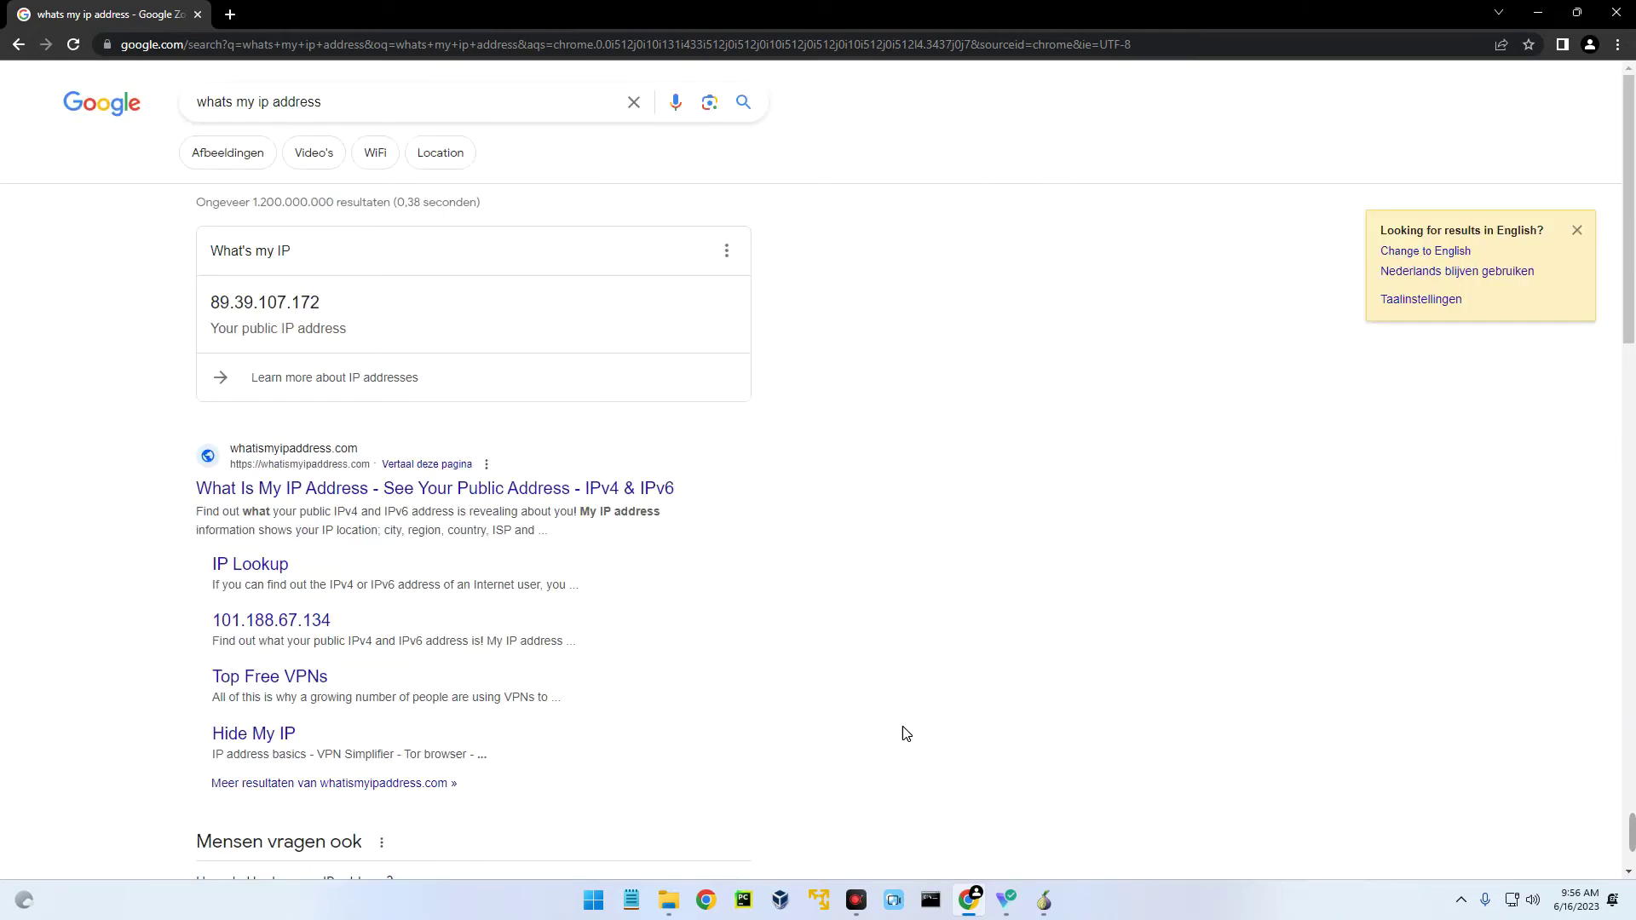
left_click_drag(321, 303, 209, 303)
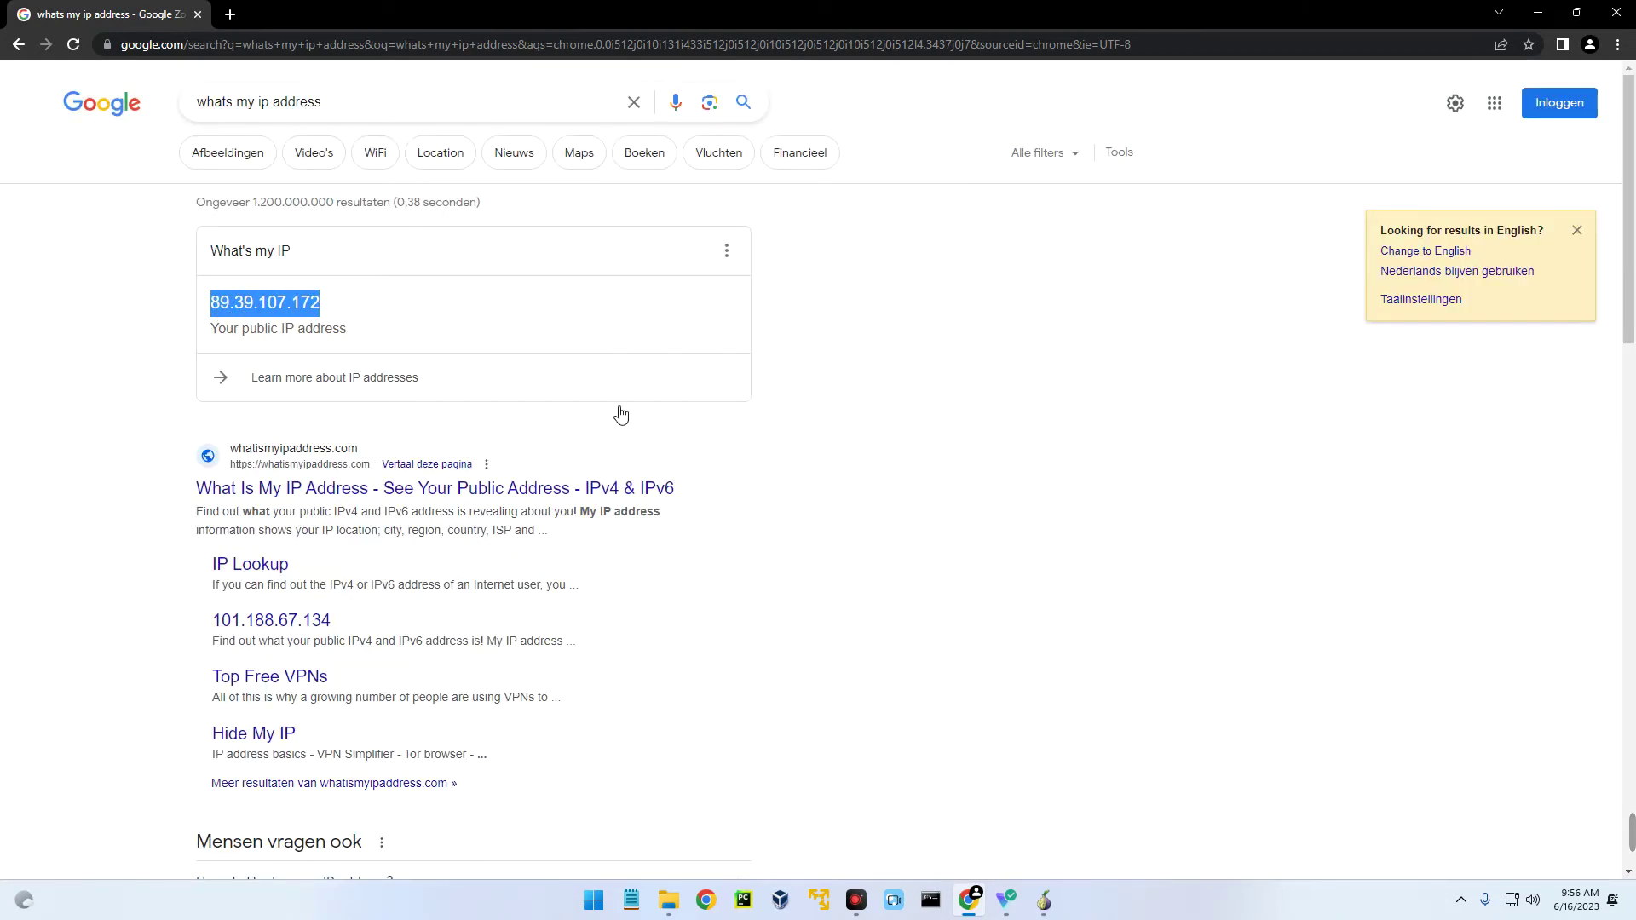
left_click(1010, 896)
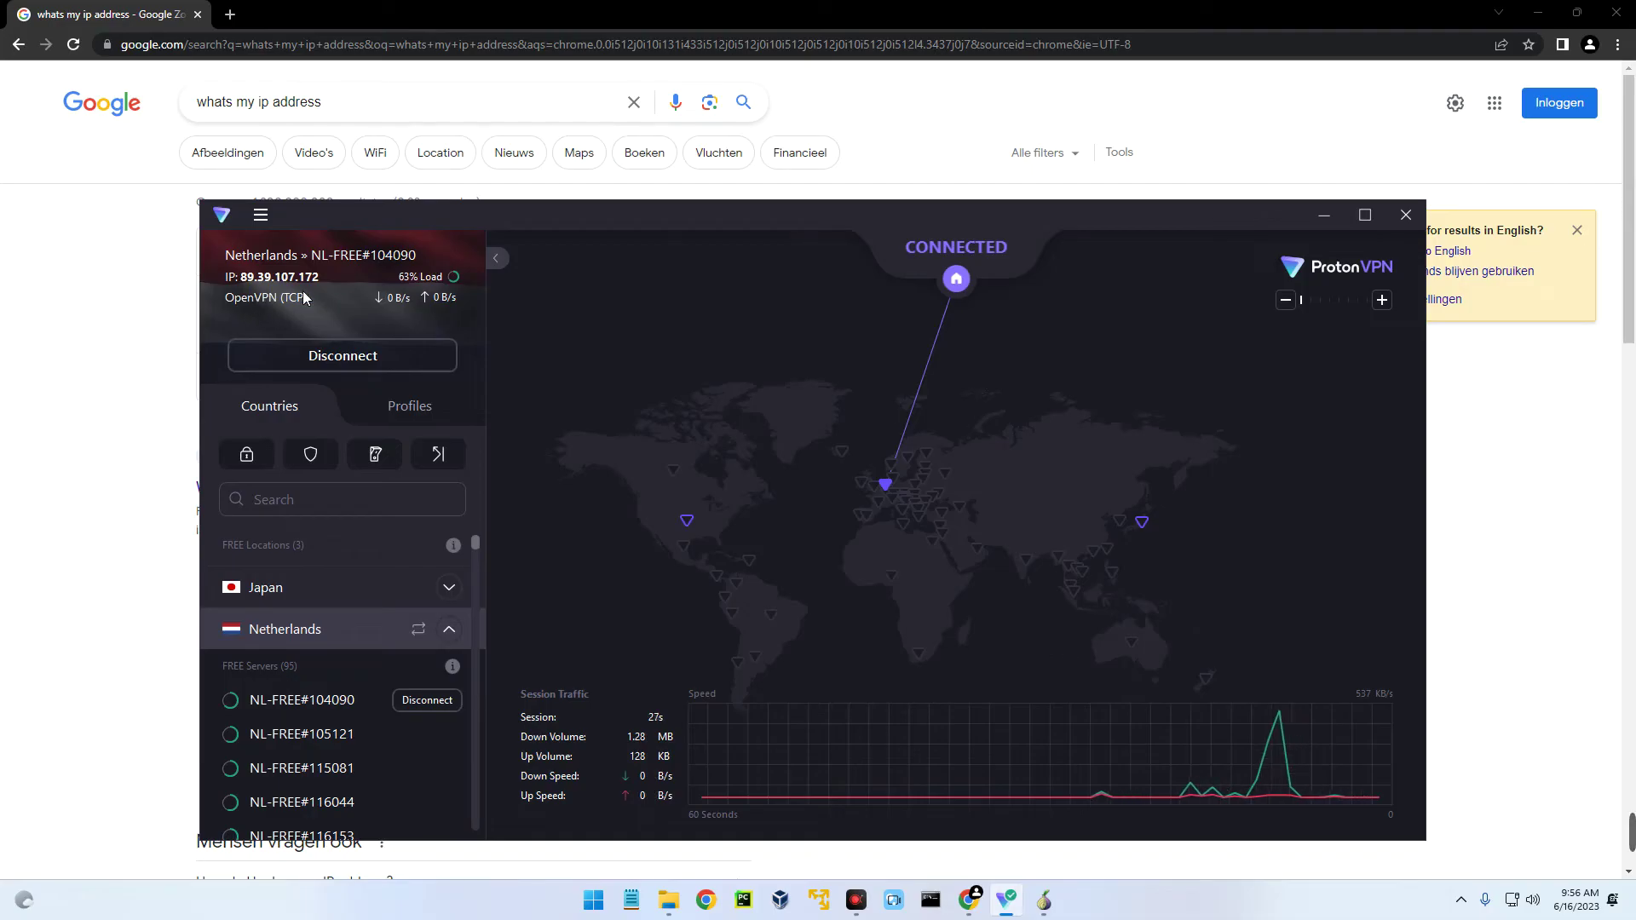
left_click(103, 308)
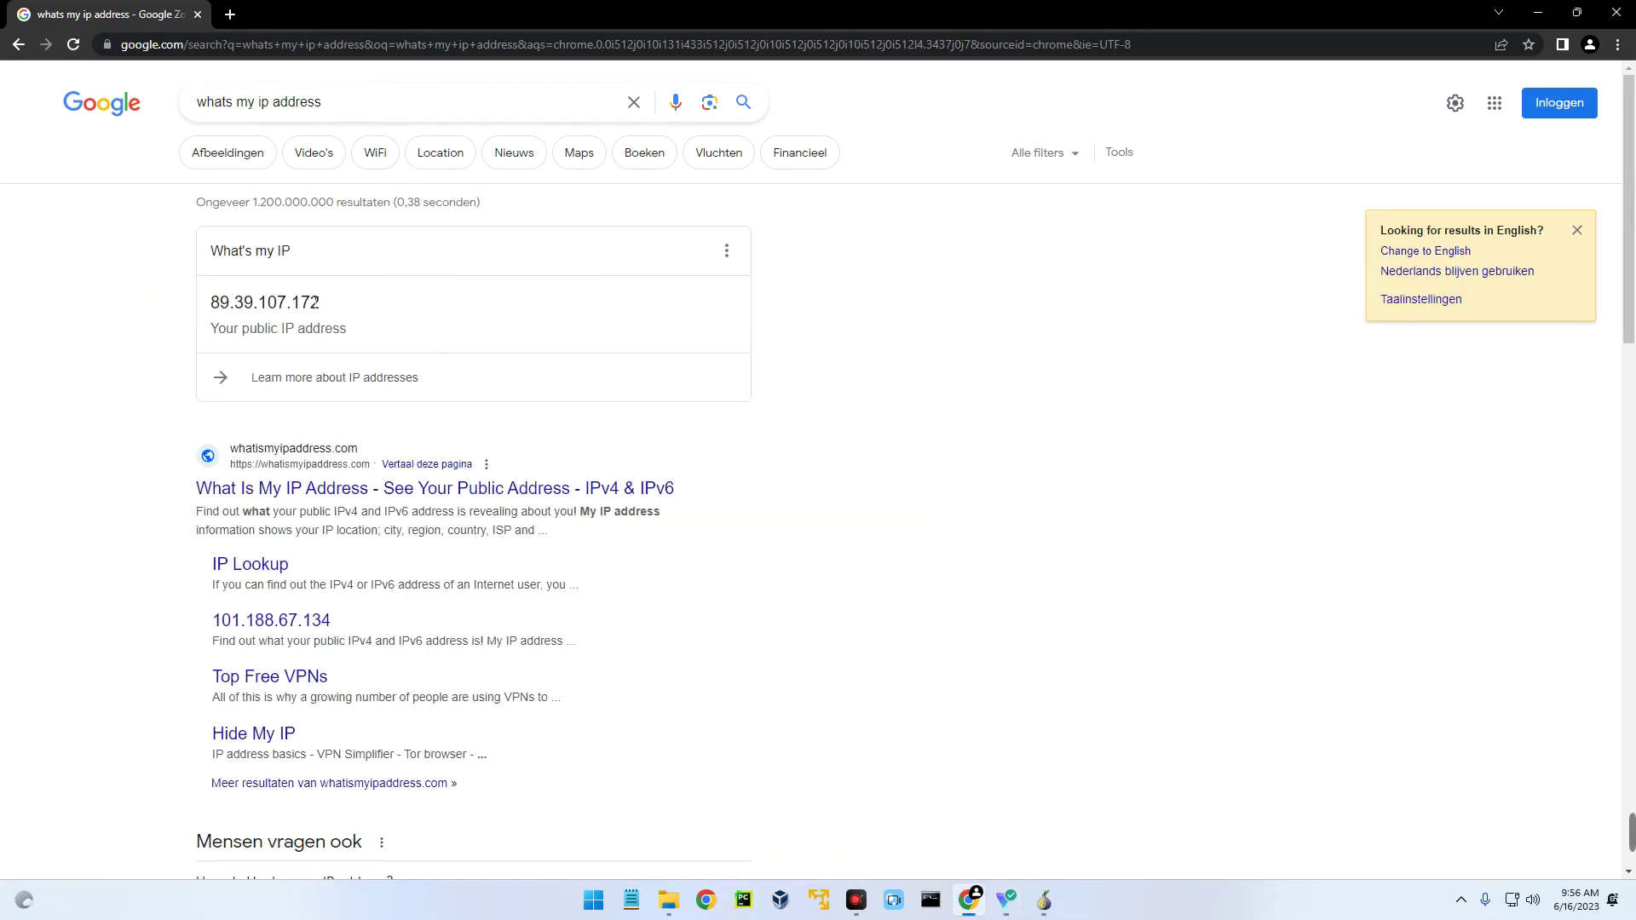
left_click(969, 899)
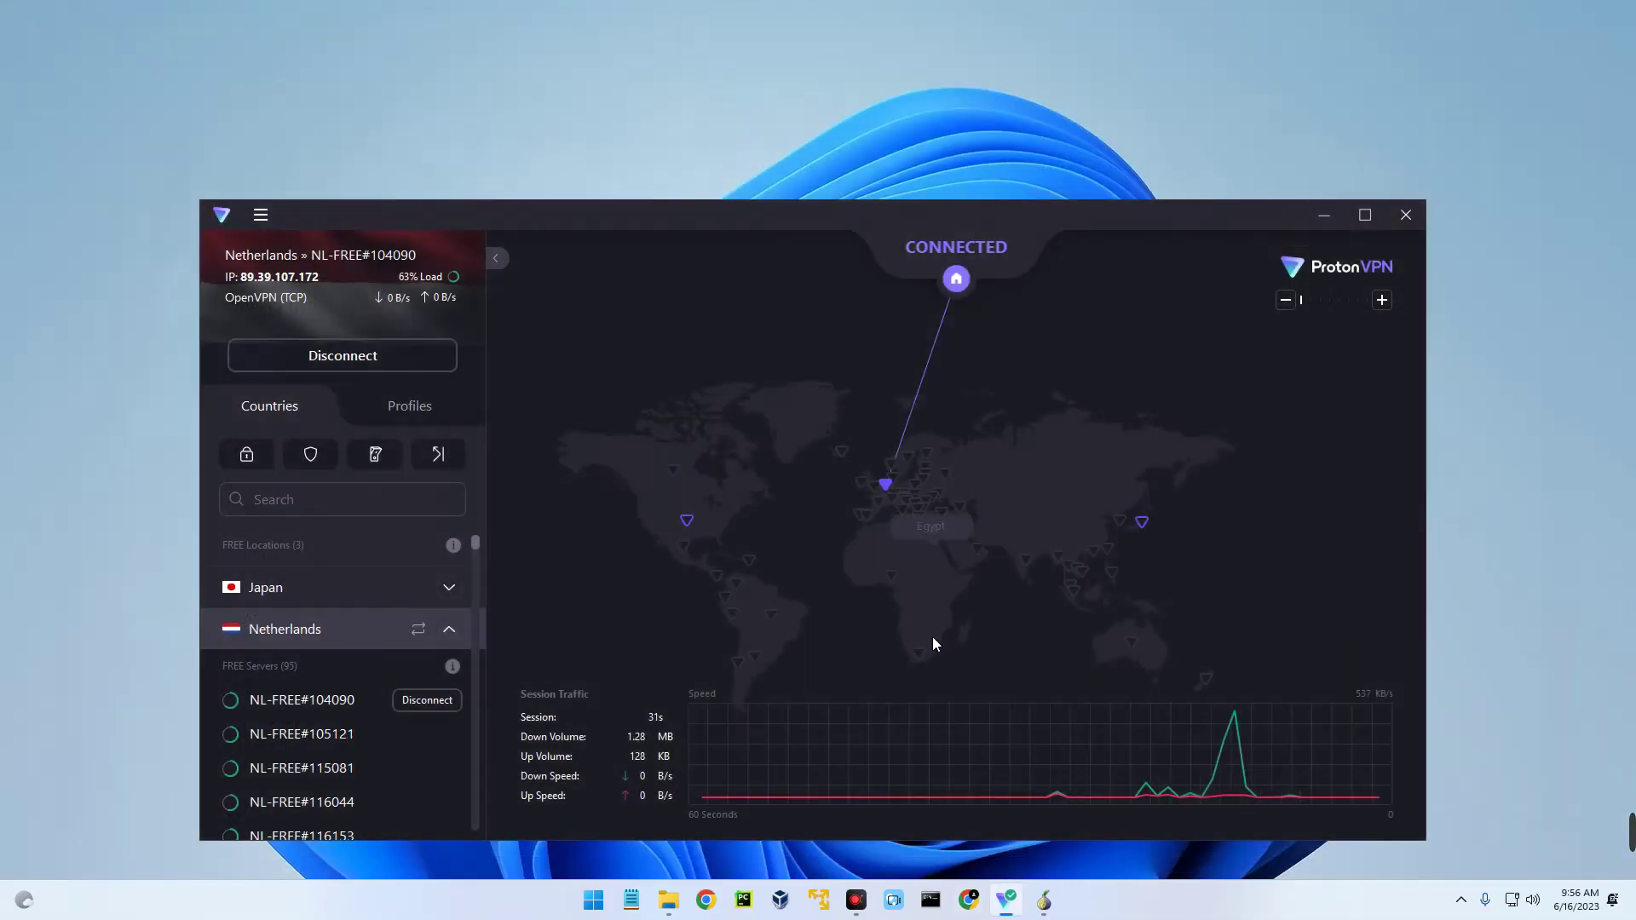
Finish Tor setup without shortcuts and connect to Tor with 'Always connect automatically' enabled
left_click(1323, 215)
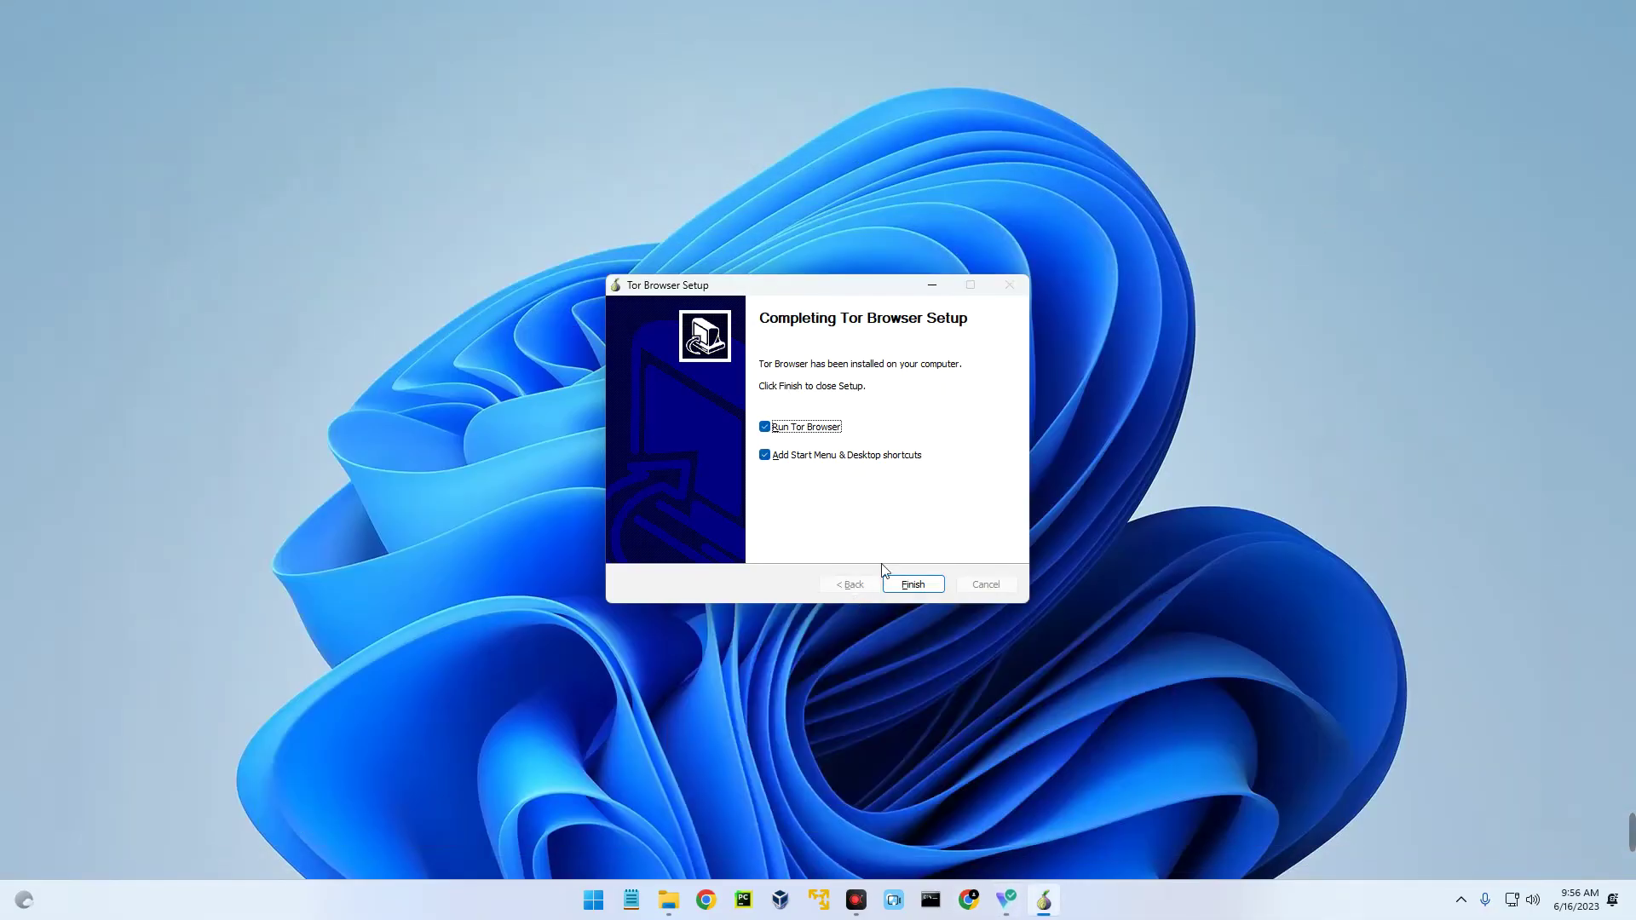
left_click(823, 457)
left_click(914, 585)
left_click(922, 589)
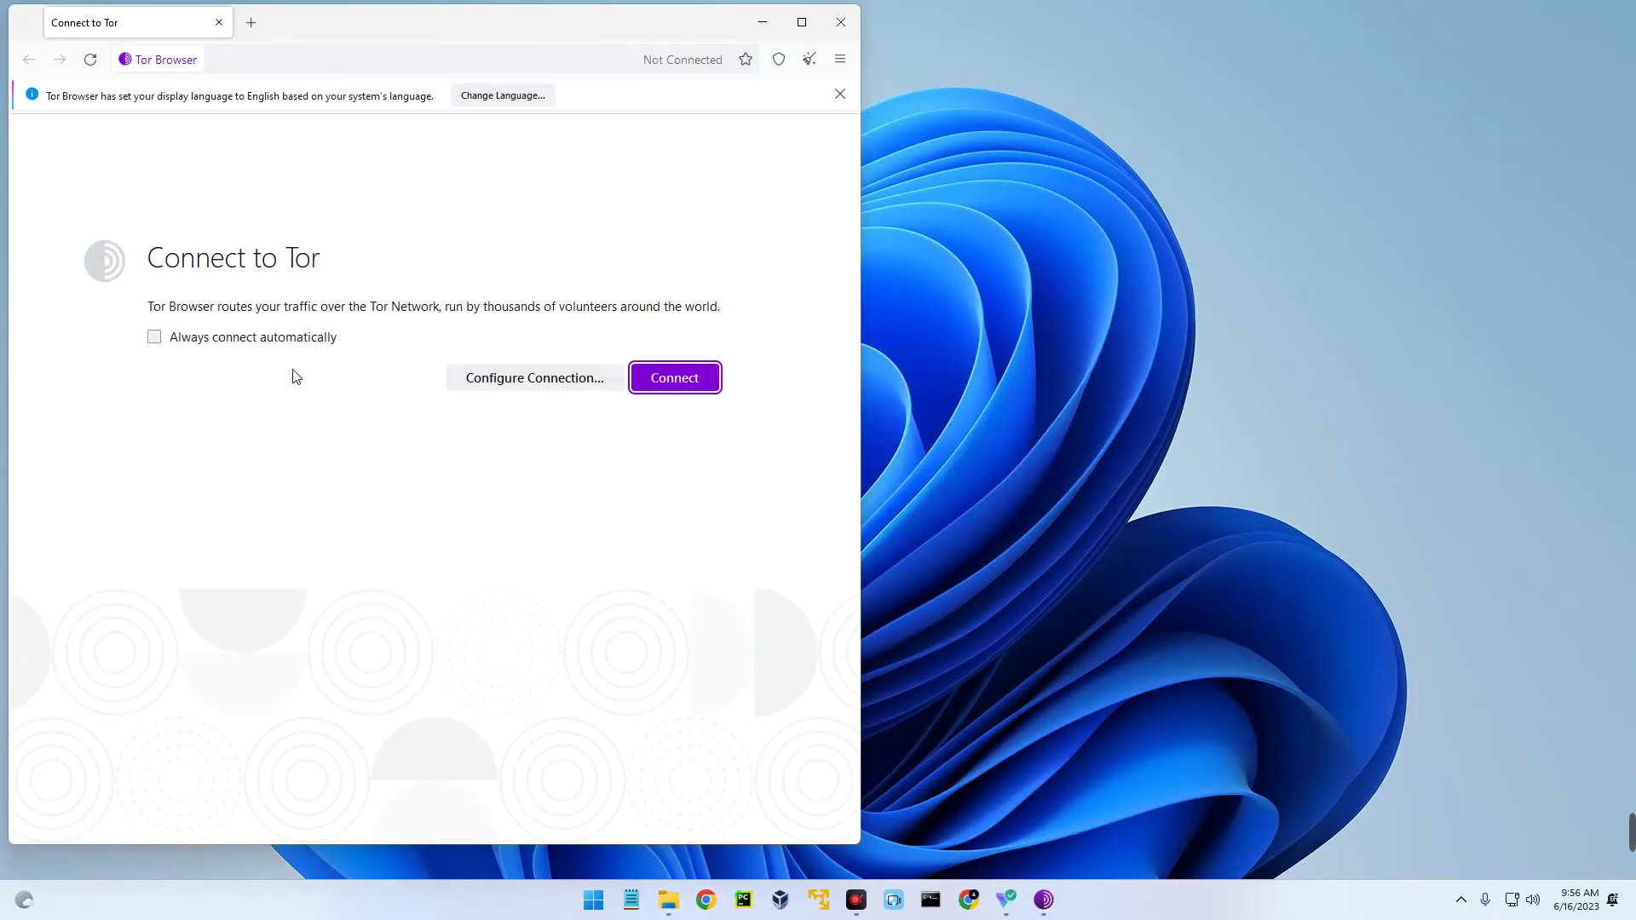
left_click(233, 345)
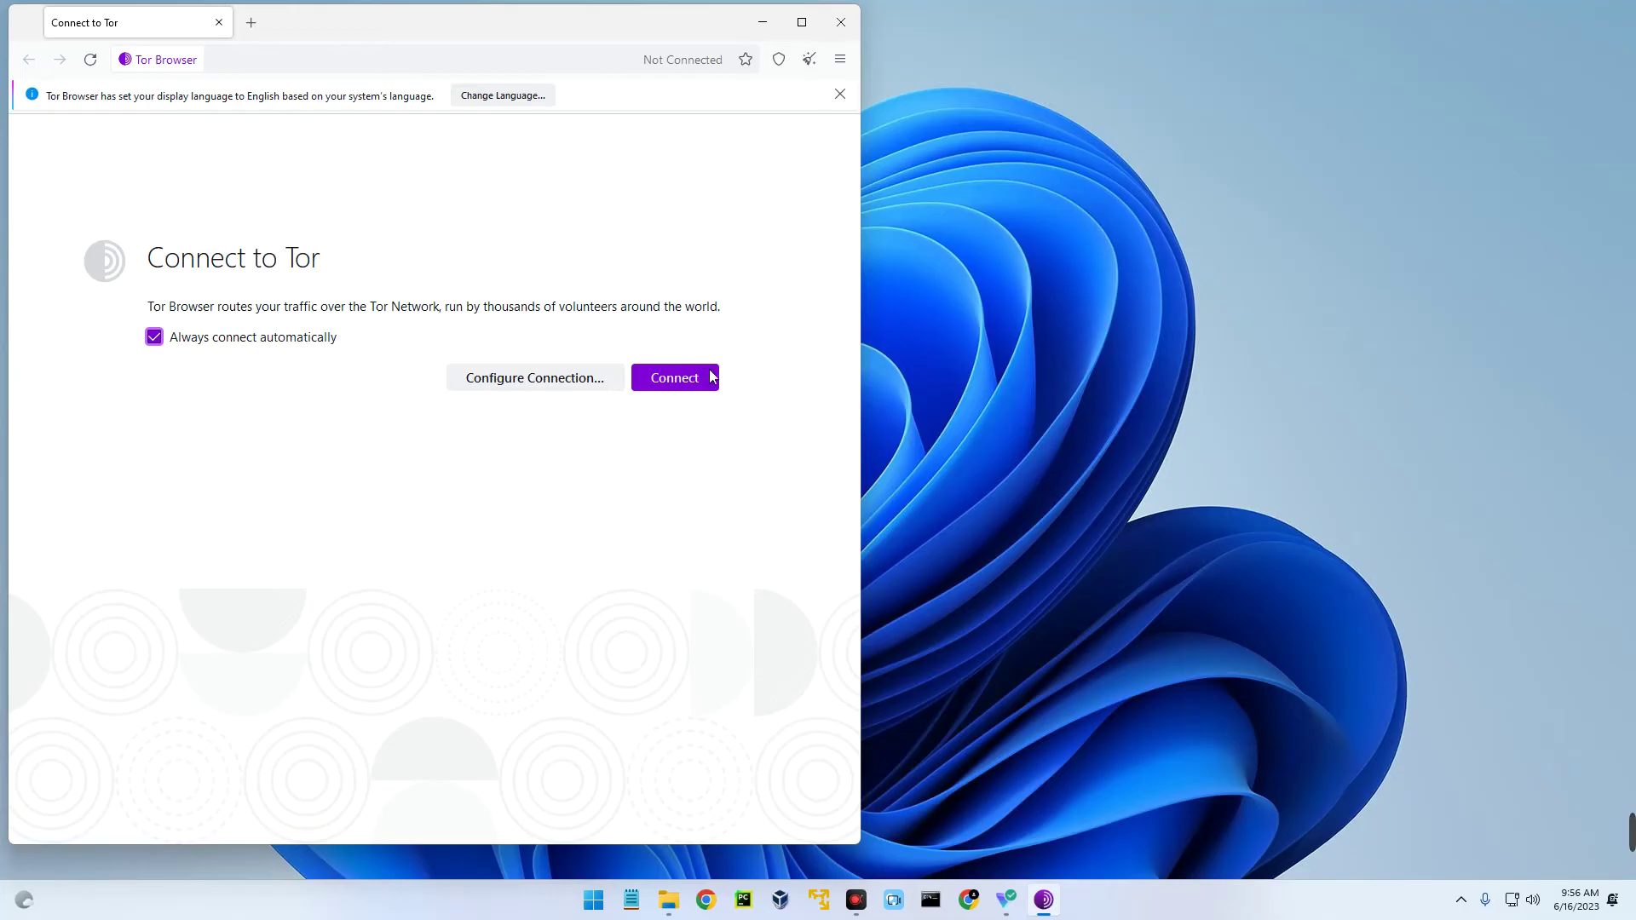
left_click(675, 379)
left_click_drag(376, 37, 688, 43)
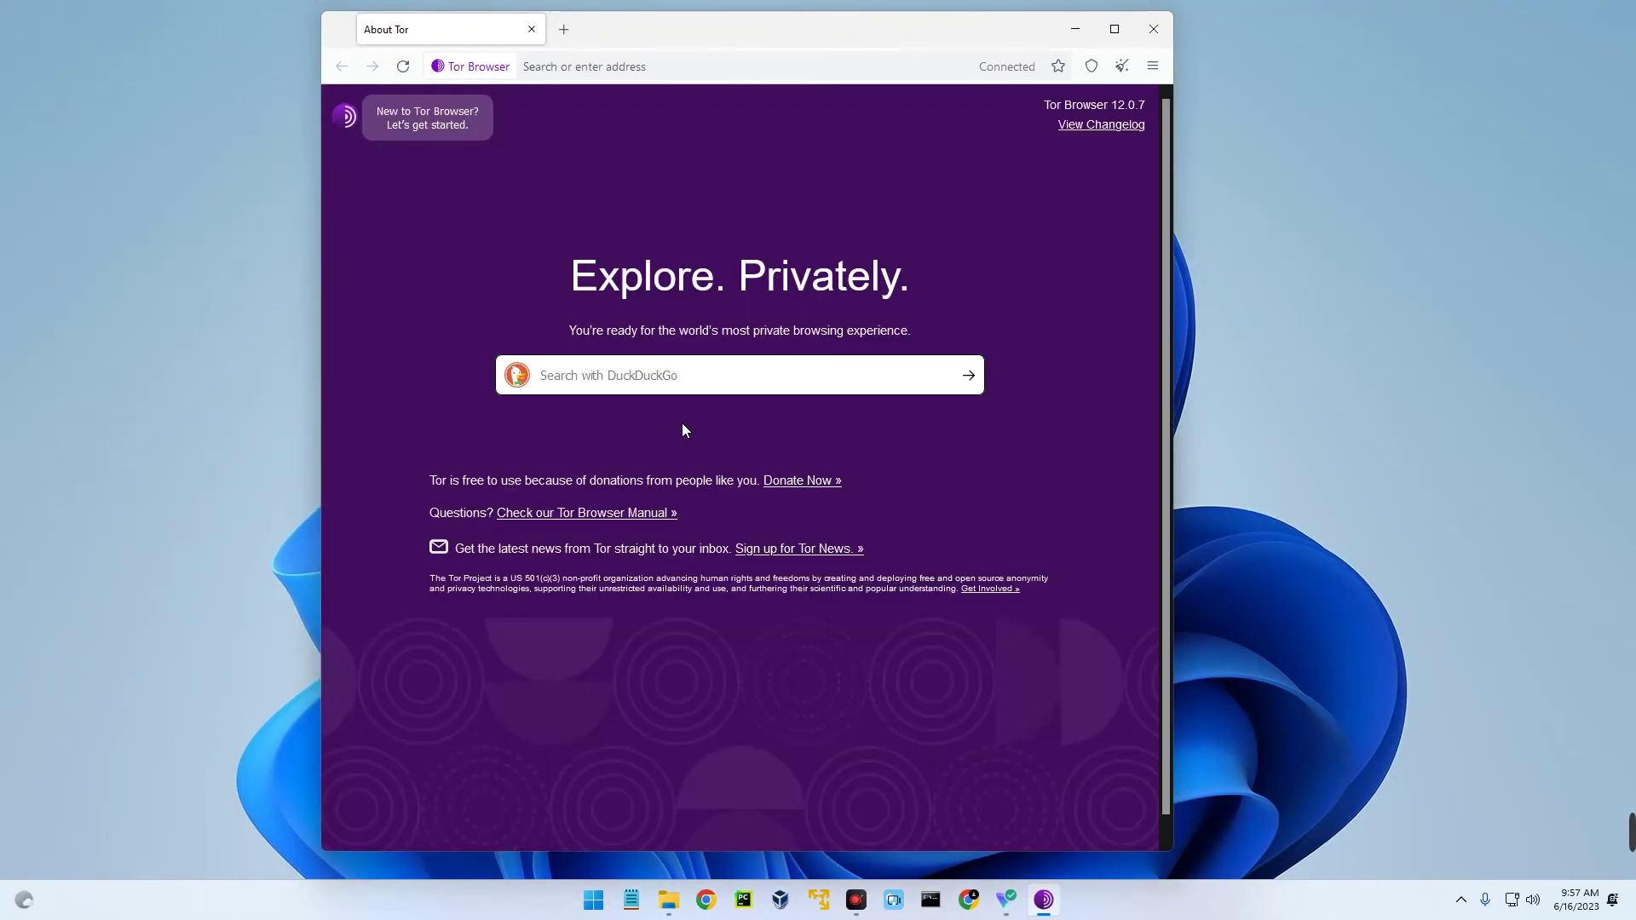